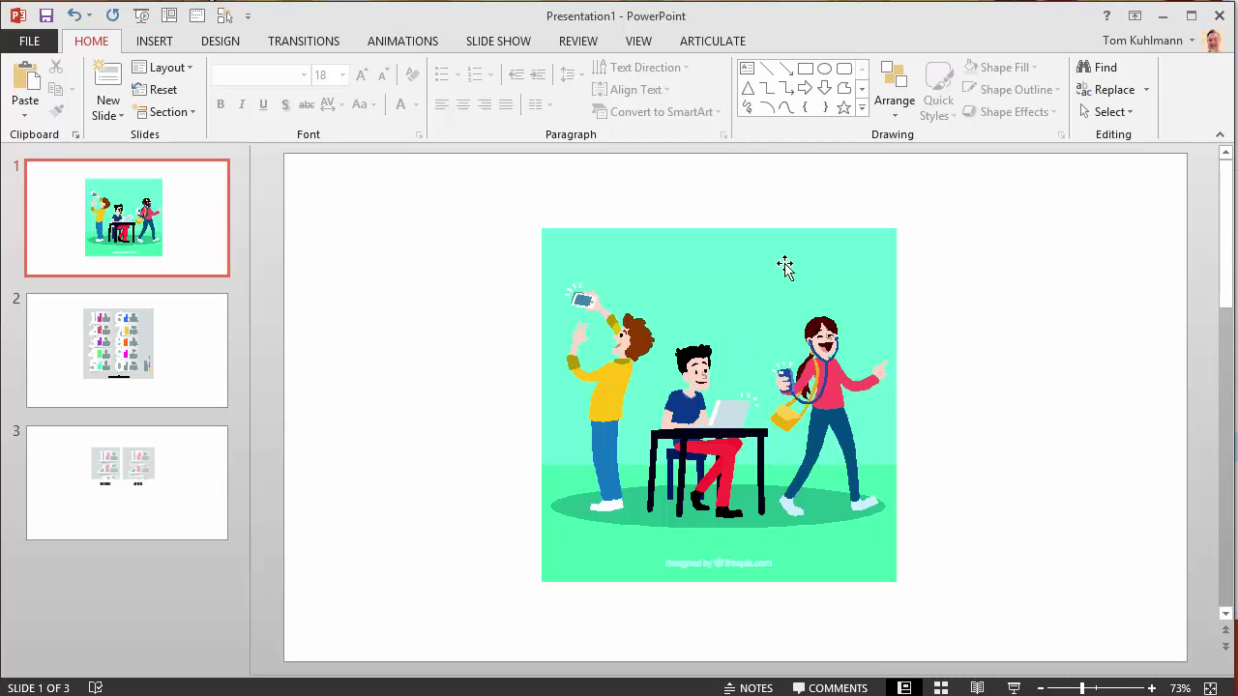
Resize the three-character illustration and position it in the upper-left area of slide 1
{"action": "left_click", "coordinate": [711, 335]}
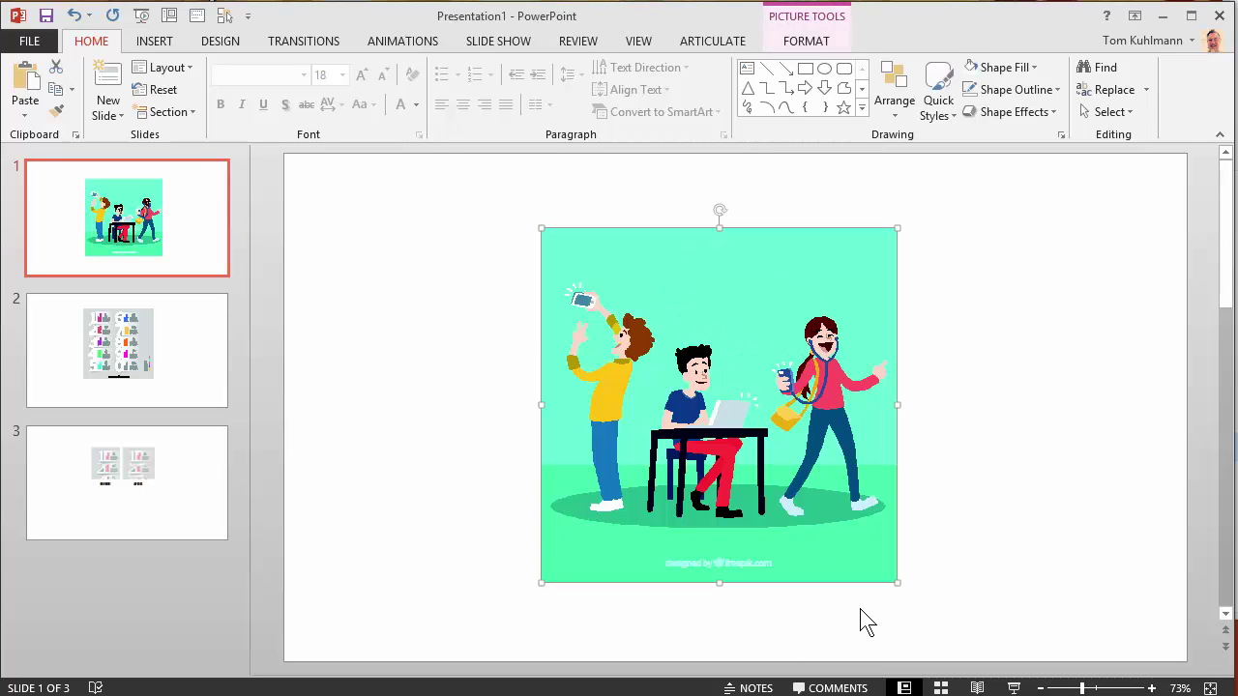
{"action": "left_click_drag", "start_coordinate": [898, 581], "coordinate": [1106, 675]}
{"action": "left_click_drag", "start_coordinate": [865, 517], "coordinate": [692, 478]}
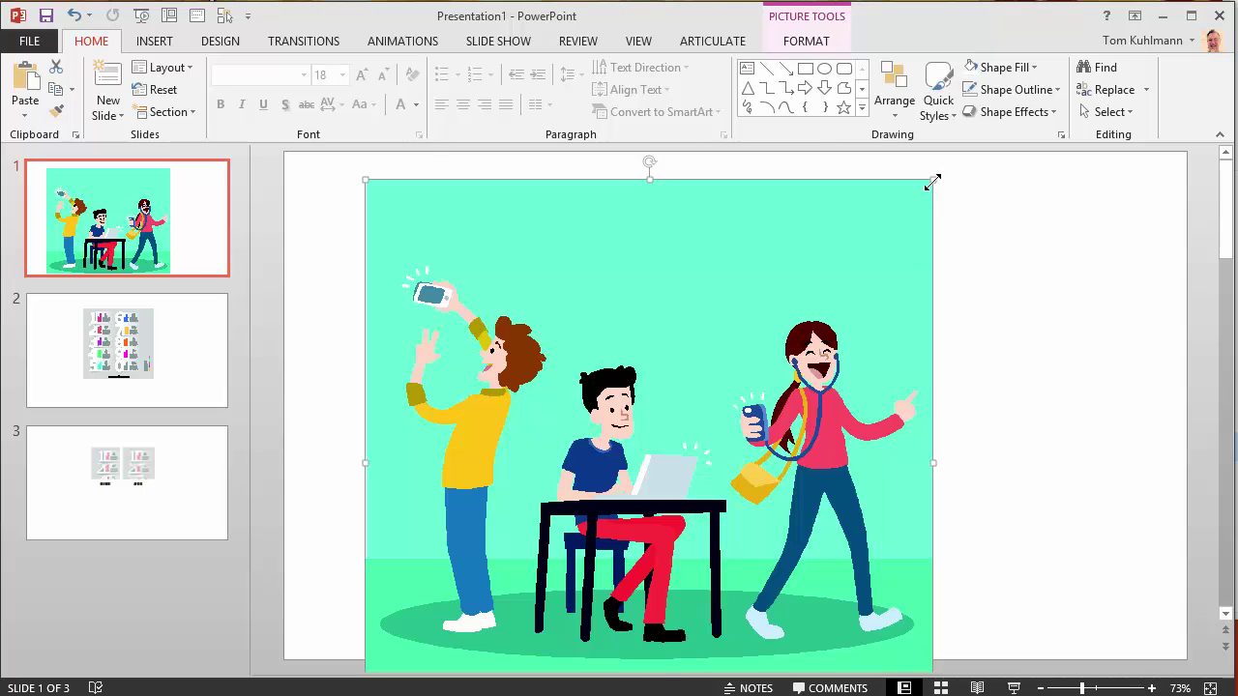
{"action": "left_click_drag", "start_coordinate": [932, 183], "coordinate": [790, 322]}
{"action": "left_click_drag", "start_coordinate": [695, 436], "coordinate": [678, 297]}
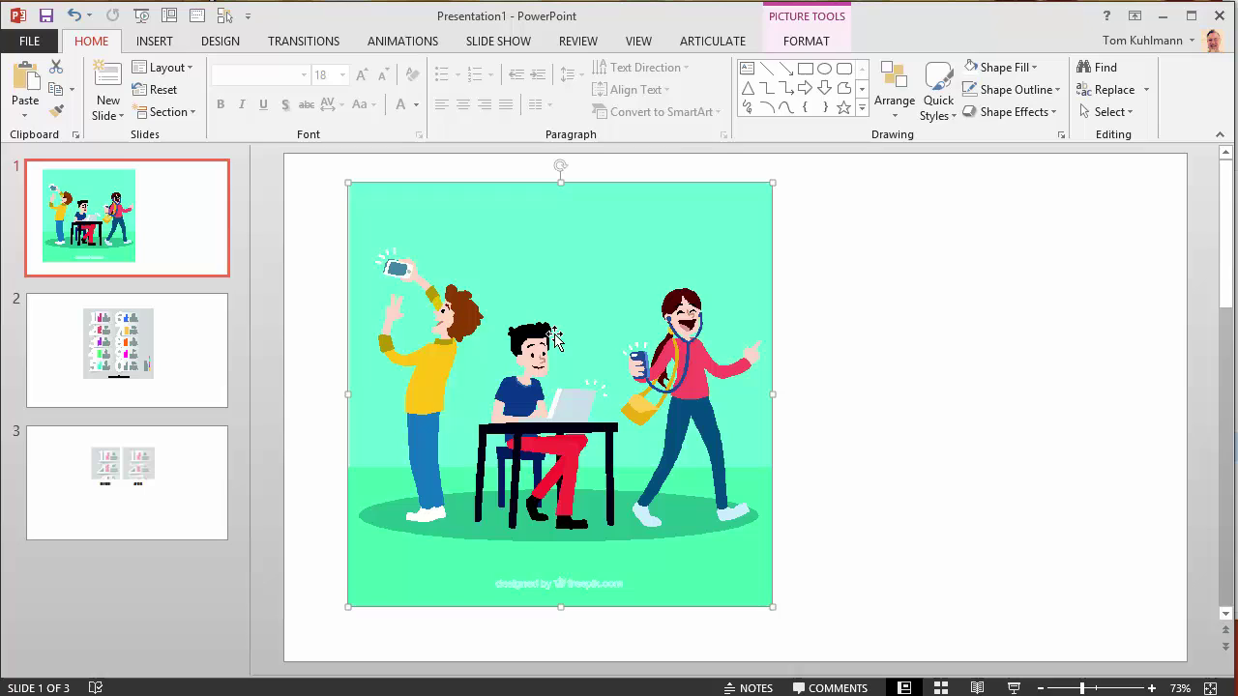
Ungroup the cartoon picture and accept converting it into a Microsoft Office drawing object
{"action": "right_click", "coordinate": [581, 283]}
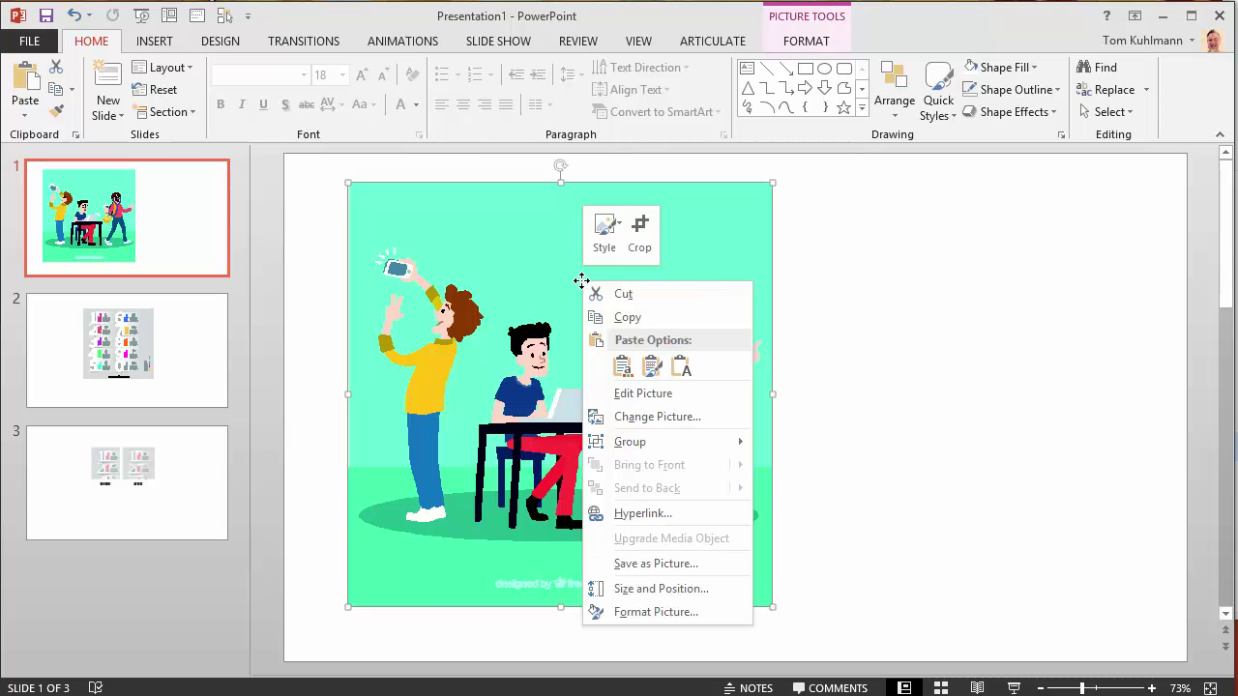
{"action": "mouse_move", "coordinate": [626, 443]}
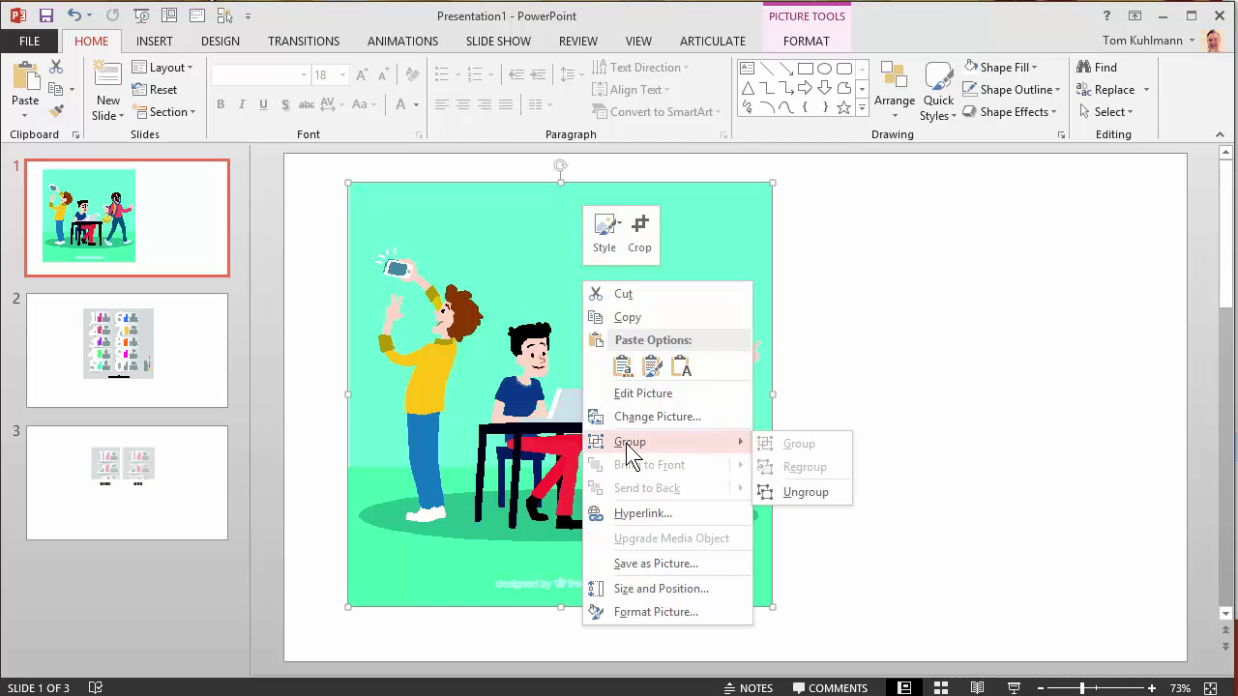
{"action": "left_click", "coordinate": [785, 492]}
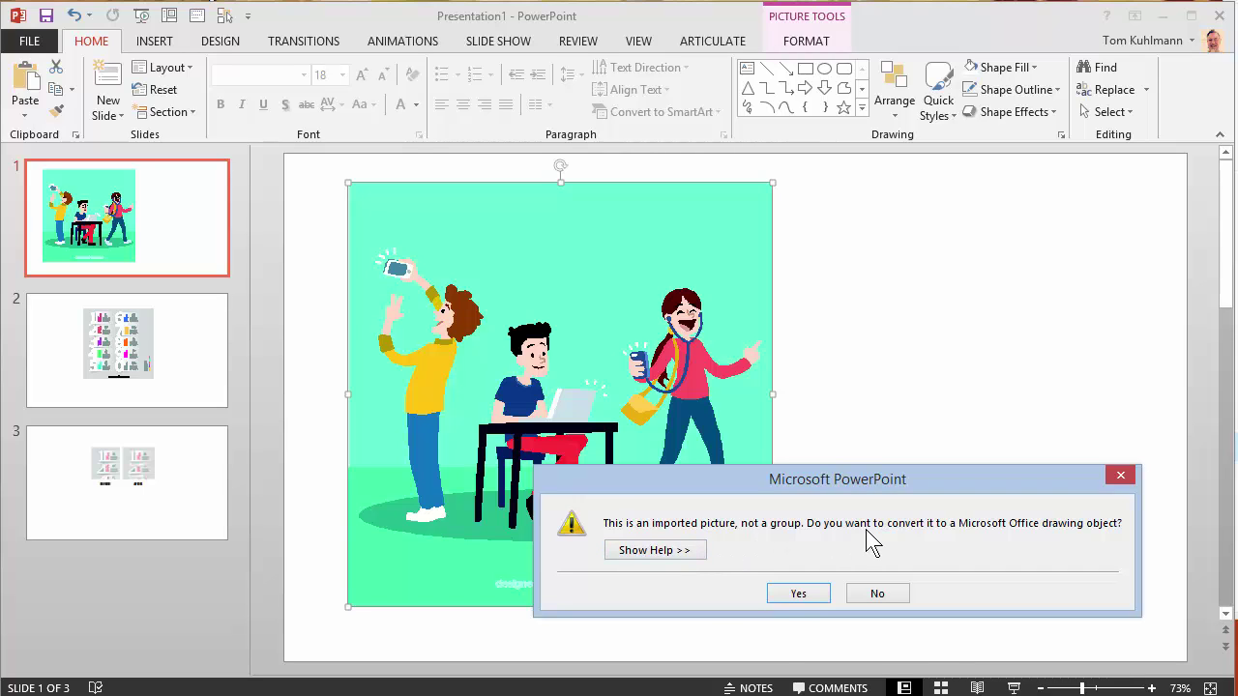
{"action": "left_click", "coordinate": [796, 594]}
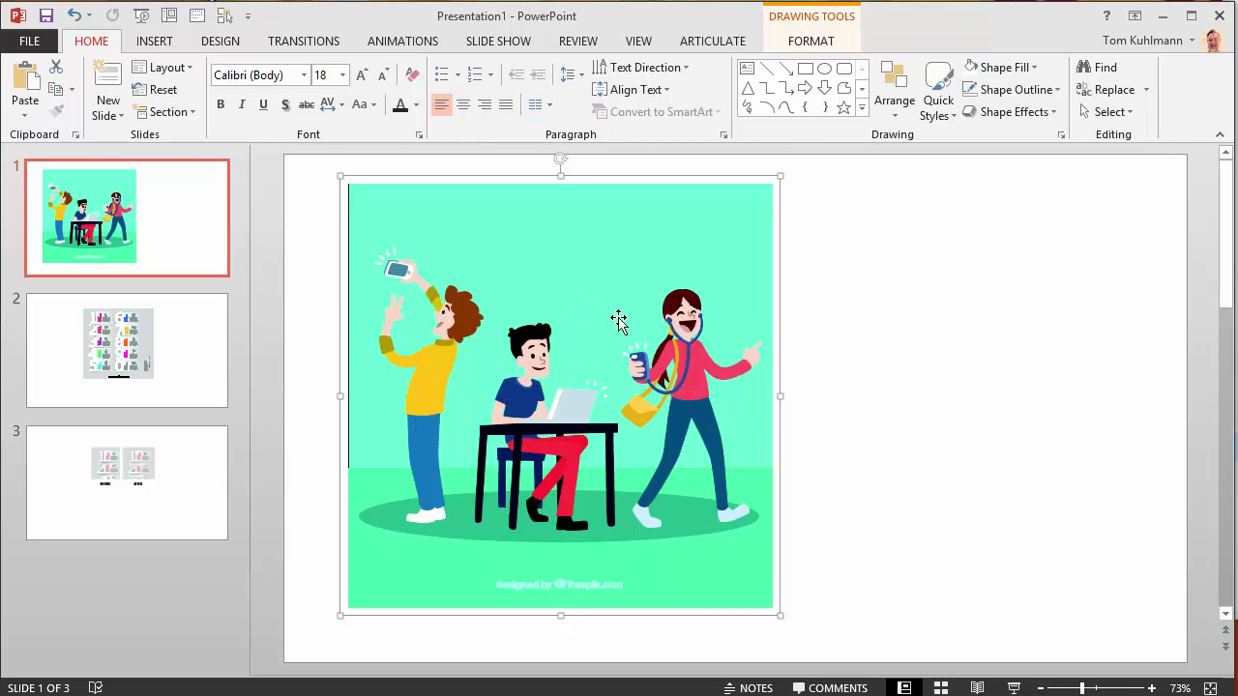
Select the converted illustration group and ungroup it with Ctrl+Shift+G into separate freeforms
{"action": "left_click", "coordinate": [591, 274]}
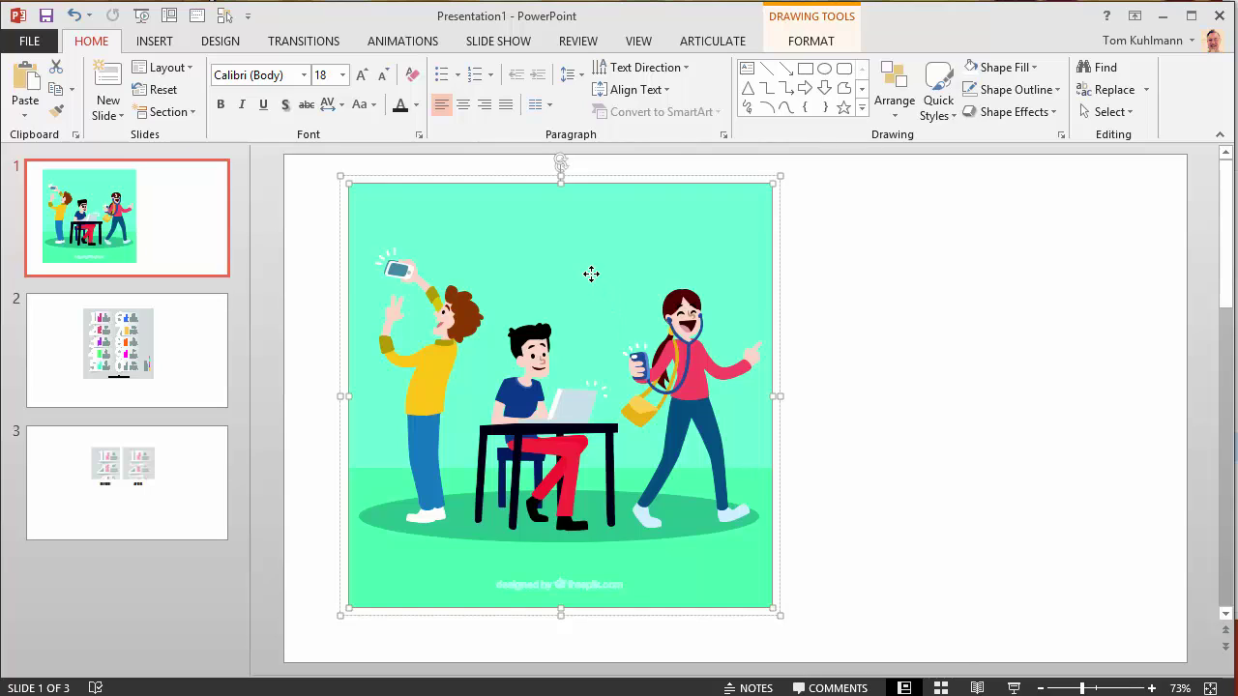
{"action": "left_click", "coordinate": [848, 318]}
{"action": "left_click", "coordinate": [701, 276]}
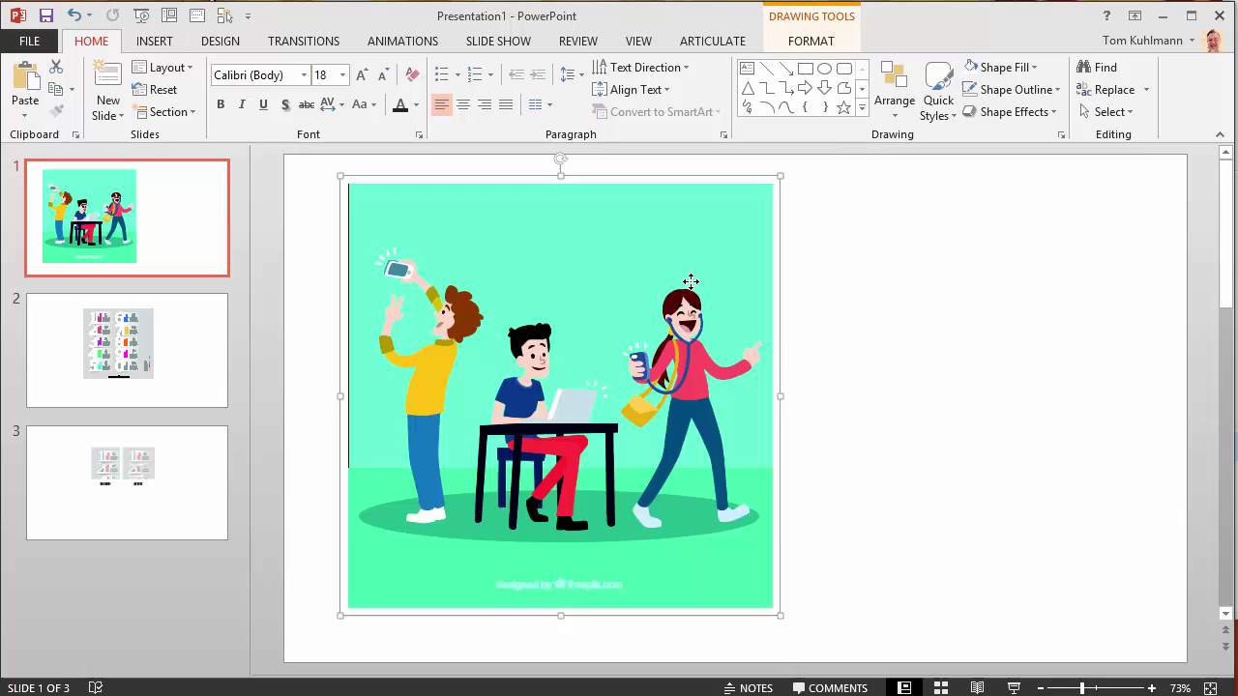
{"action": "key", "text": "ctrl+shift+g"}
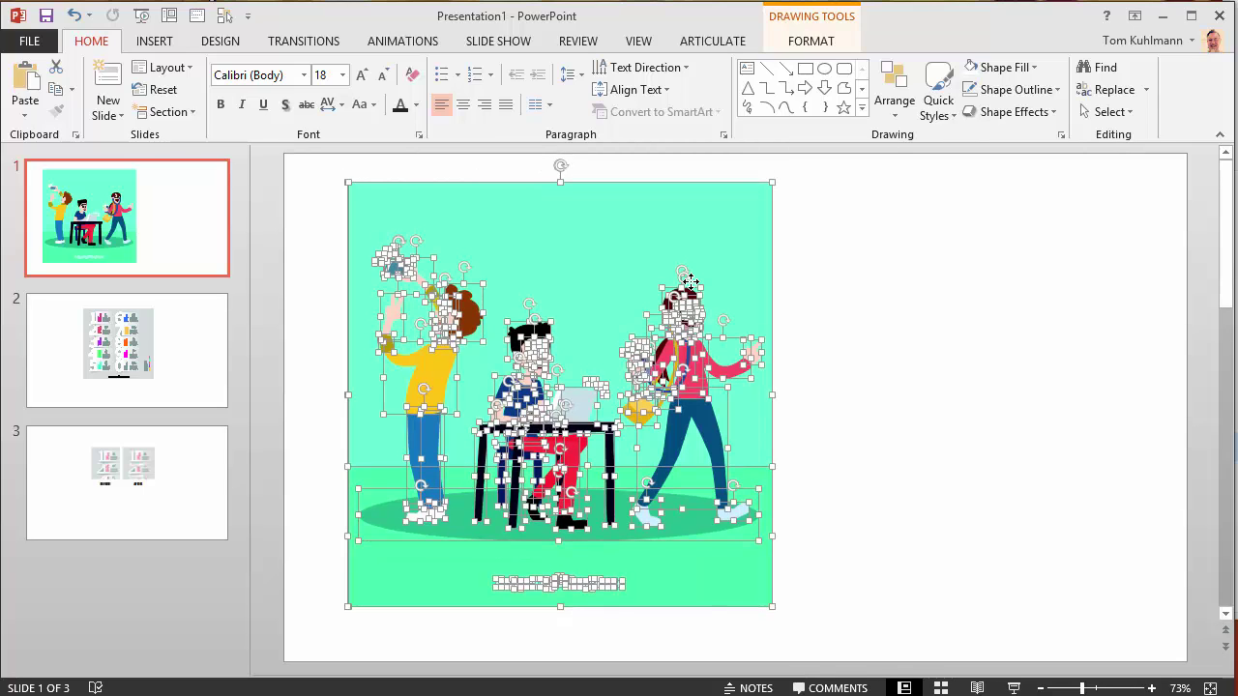
{"action": "left_click", "coordinate": [876, 398]}
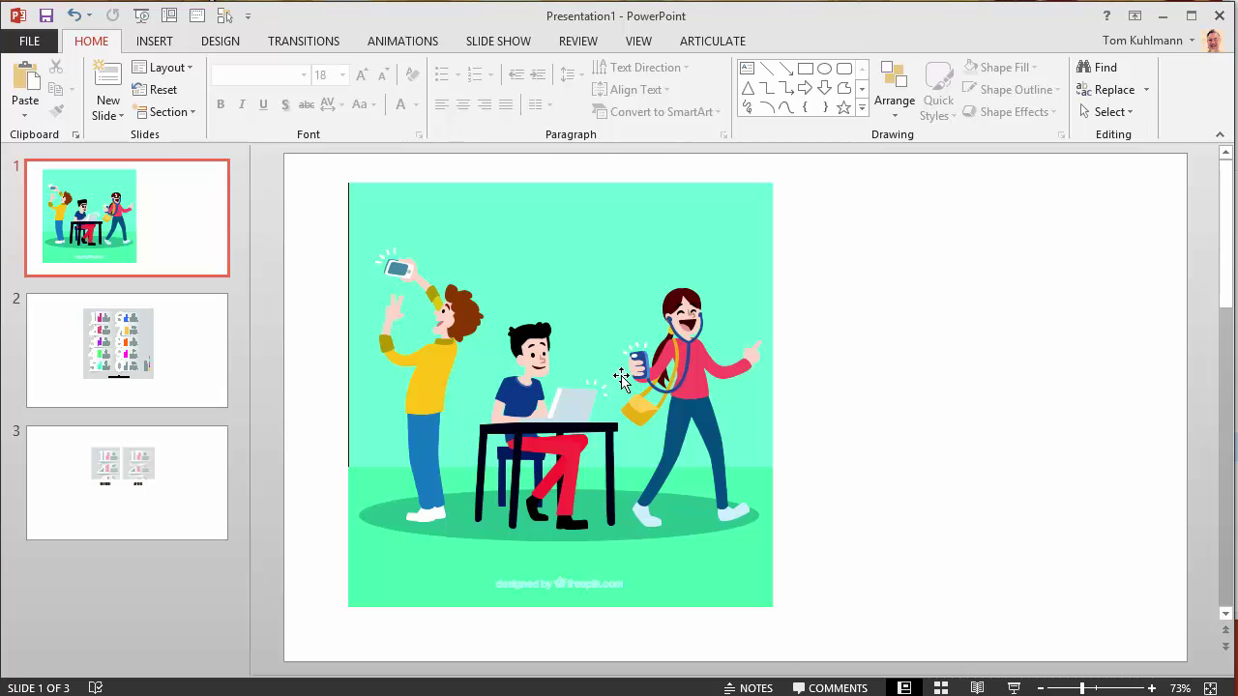
Open the Selection Pane from Home > Select and toggle Freeform 135's visibility off and on
{"action": "left_click", "coordinate": [1128, 113]}
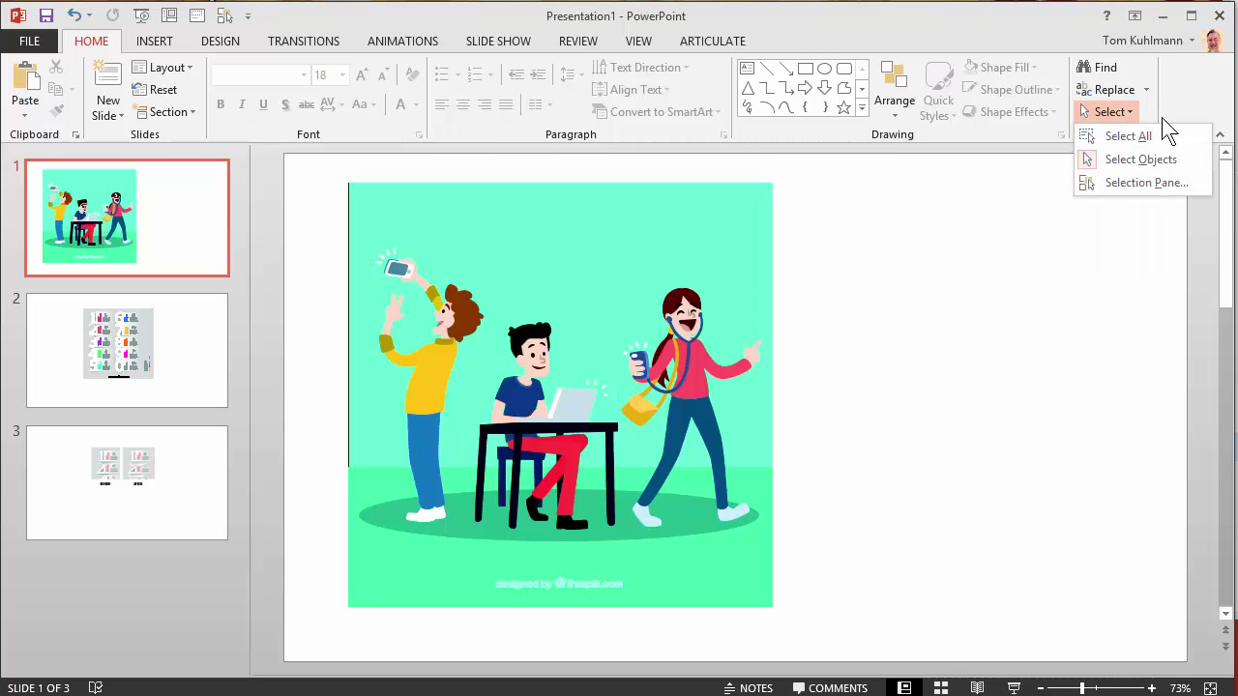
{"action": "left_click", "coordinate": [1125, 180]}
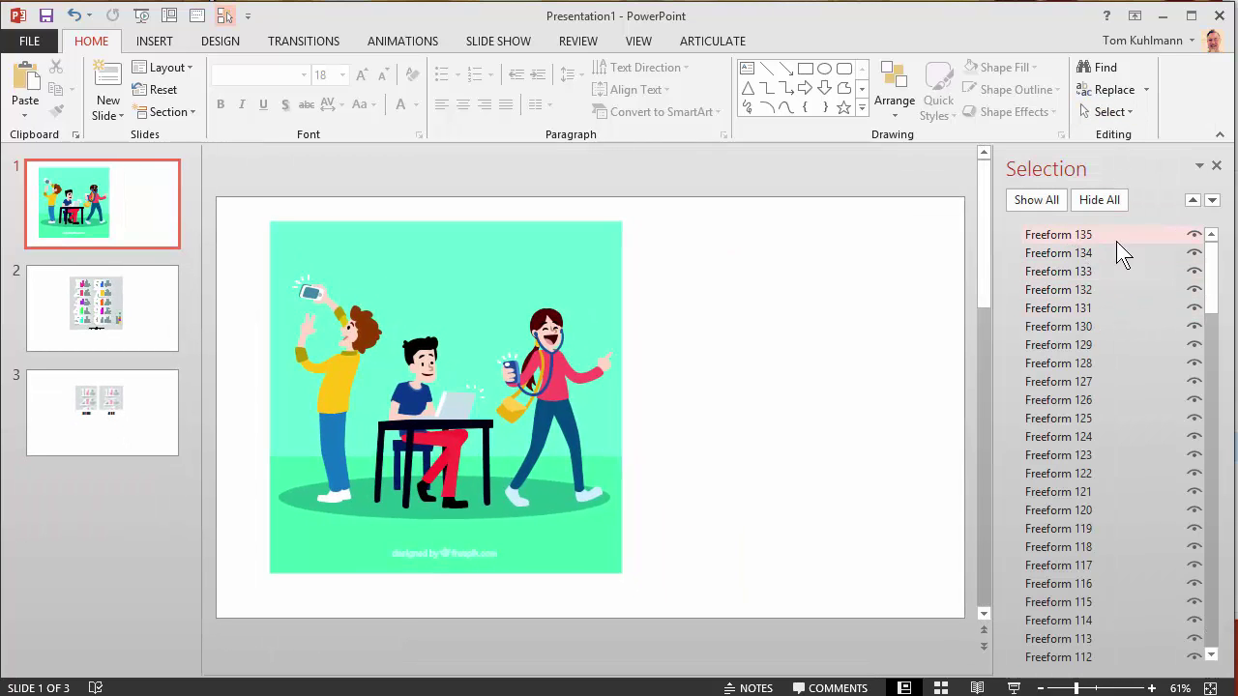
{"action": "scroll", "coordinate": [1215, 290], "scroll_direction": "down", "scroll_amount": 2}
{"action": "left_click_drag", "start_coordinate": [1216, 309], "coordinate": [1209, 229]}
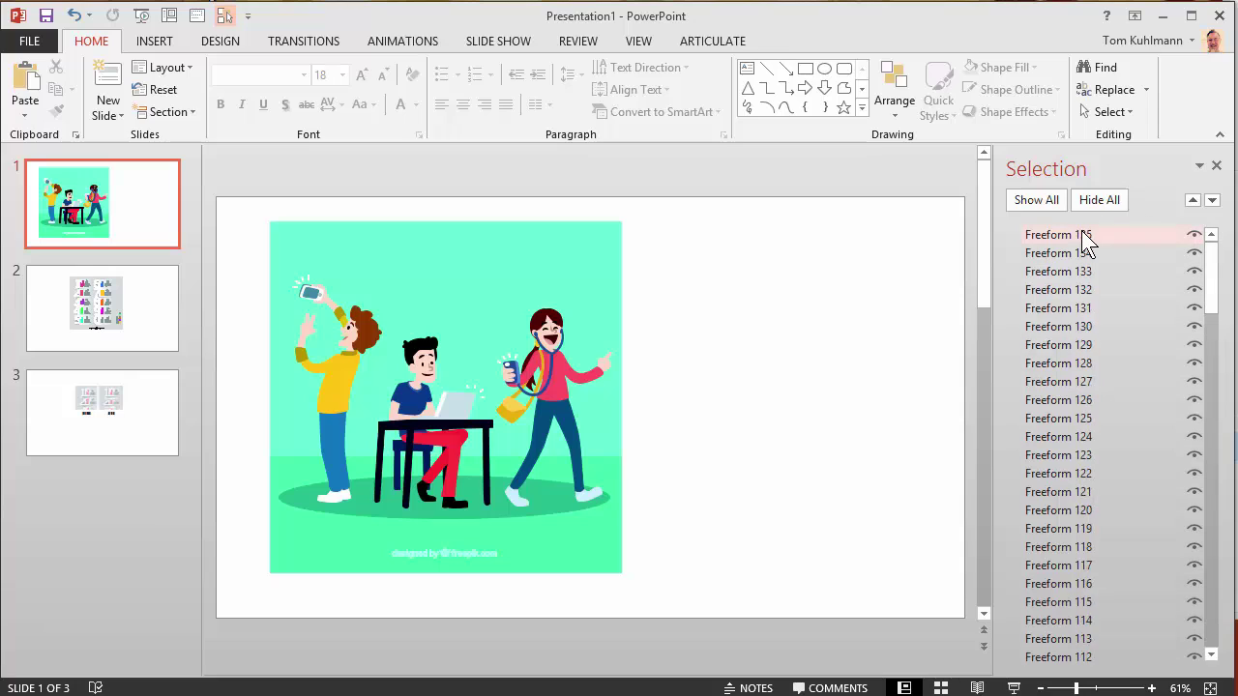
{"action": "left_click", "coordinate": [1195, 235]}
{"action": "left_click", "coordinate": [1196, 235]}
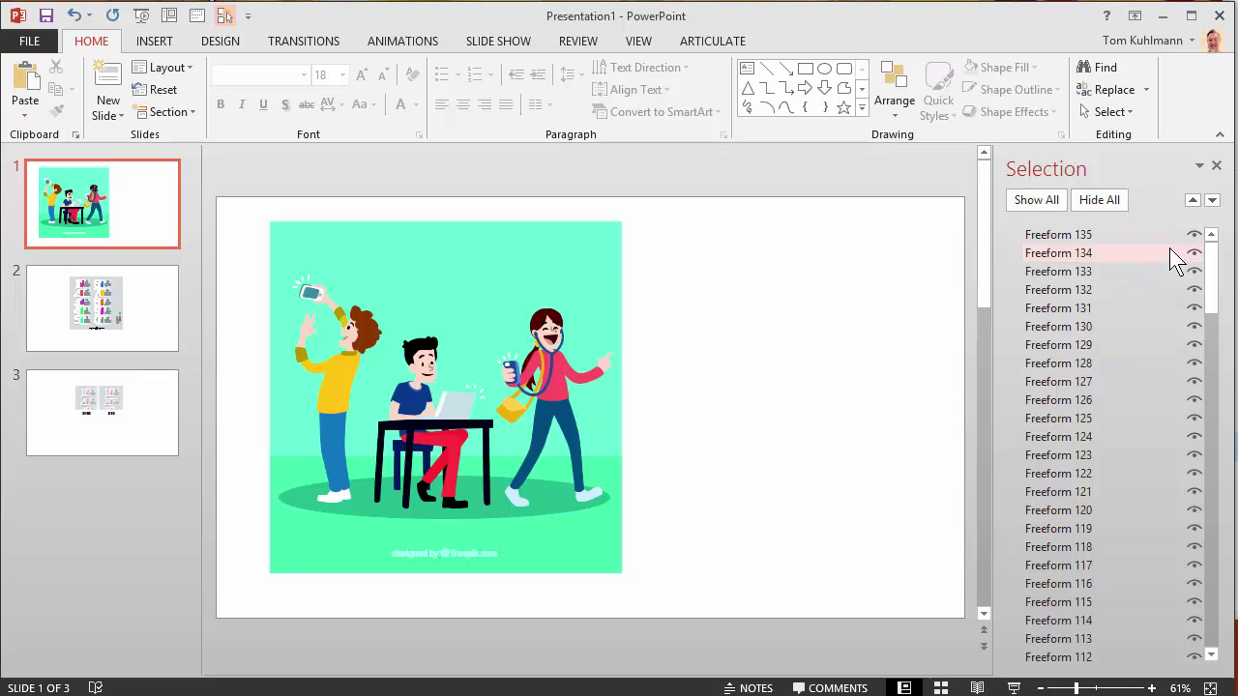
Delete the teal sky background, then try removing the outline frame and marquee-select the whole scene
{"action": "left_click", "coordinate": [519, 247]}
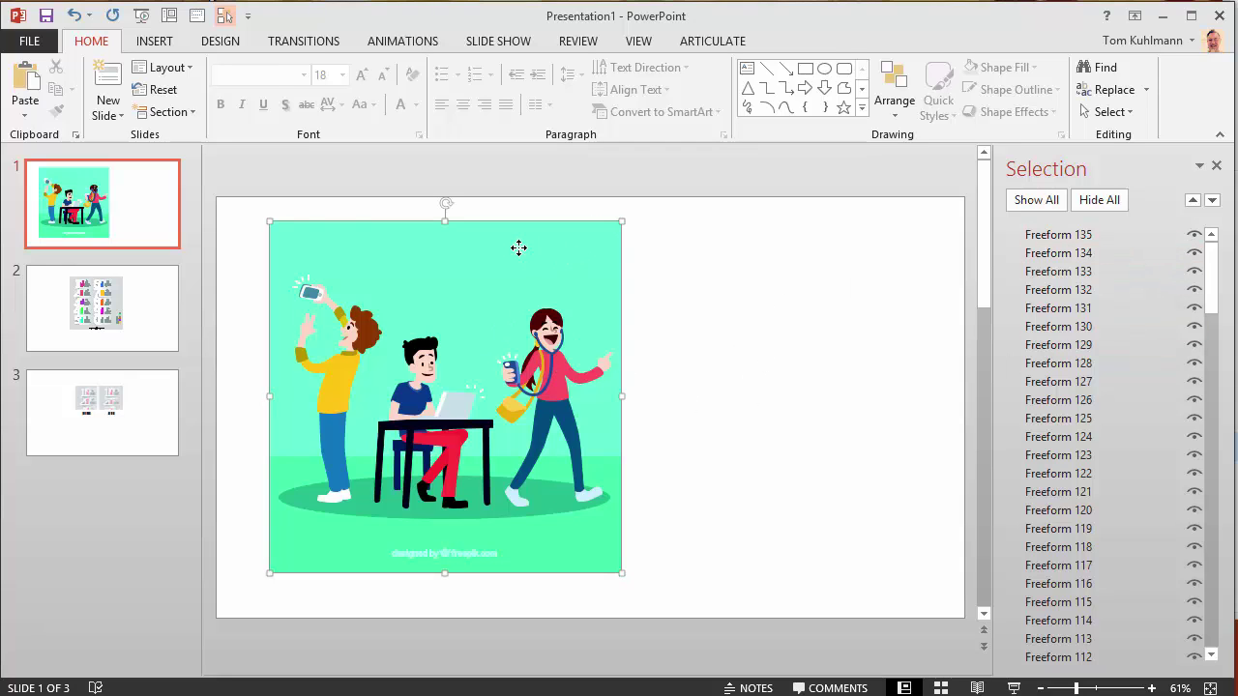
{"action": "key", "text": "Delete"}
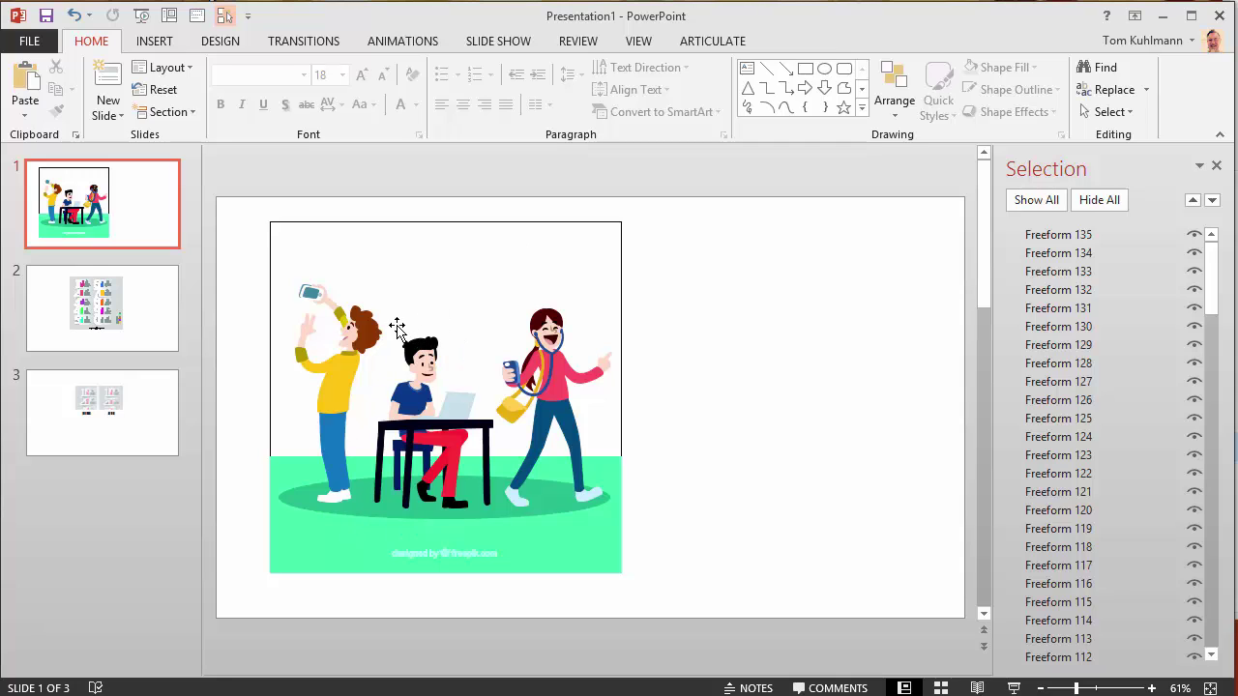
{"action": "left_click", "coordinate": [504, 265]}
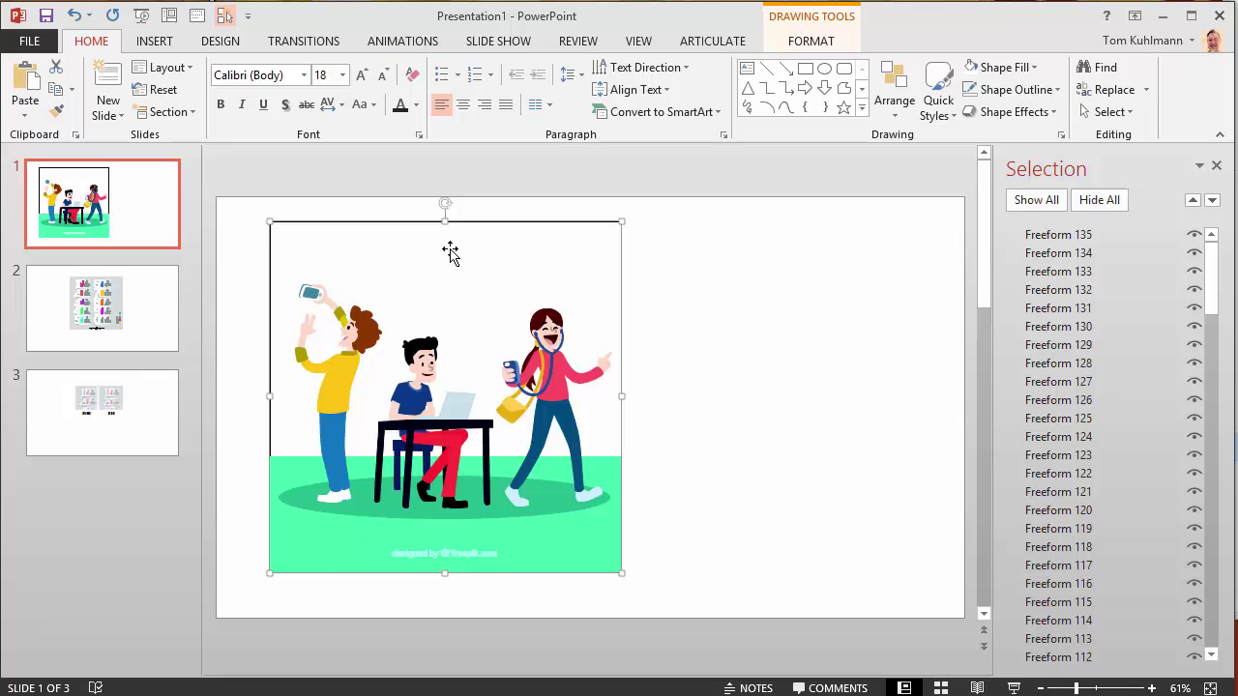
{"action": "key", "text": "Escape"}
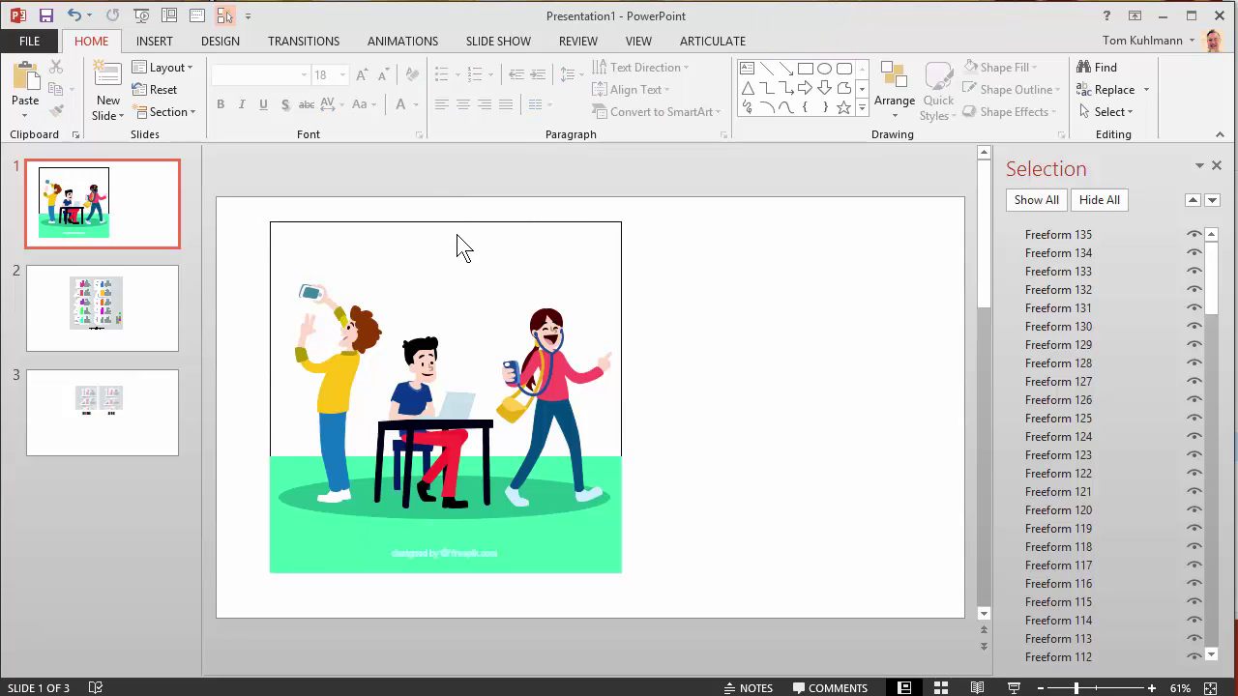
{"action": "left_click", "coordinate": [457, 228]}
{"action": "key", "text": "Escape"}
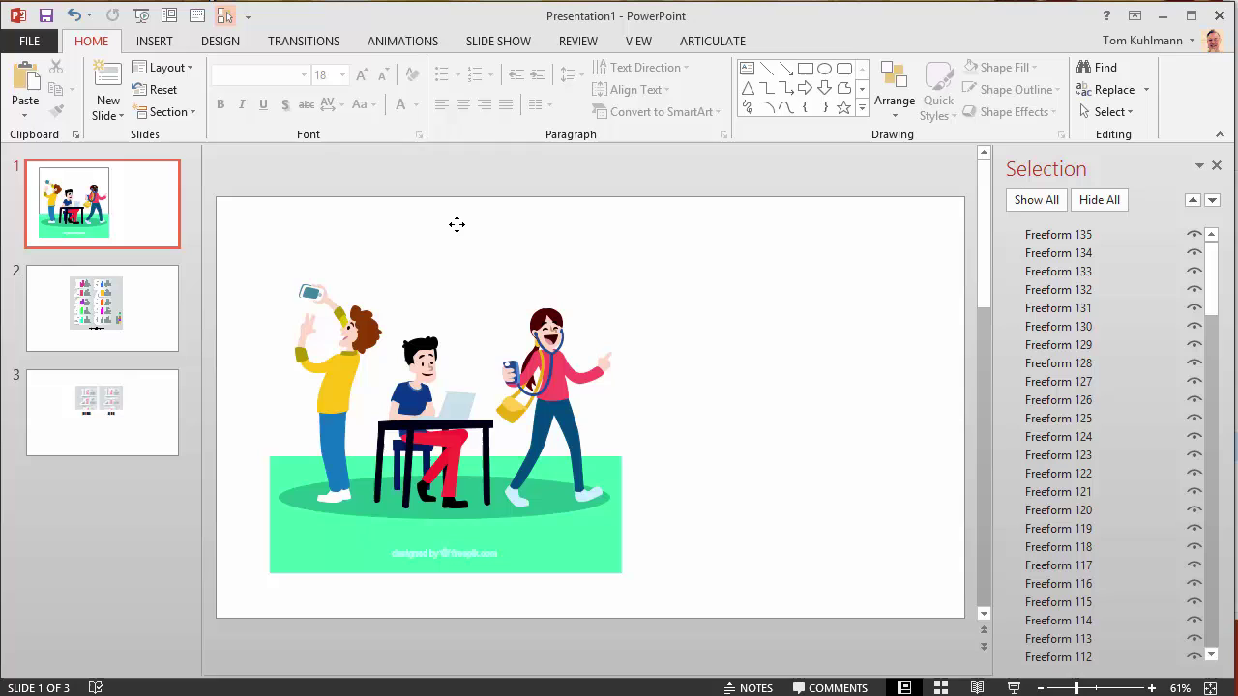
{"action": "mouse_move", "coordinate": [222, 212]}
{"action": "left_mouse_down"}
{"action": "mouse_move", "coordinate": [242, 298]}
{"action": "mouse_move", "coordinate": [404, 540]}
{"action": "mouse_move", "coordinate": [692, 613]}
{"action": "left_mouse_up"}
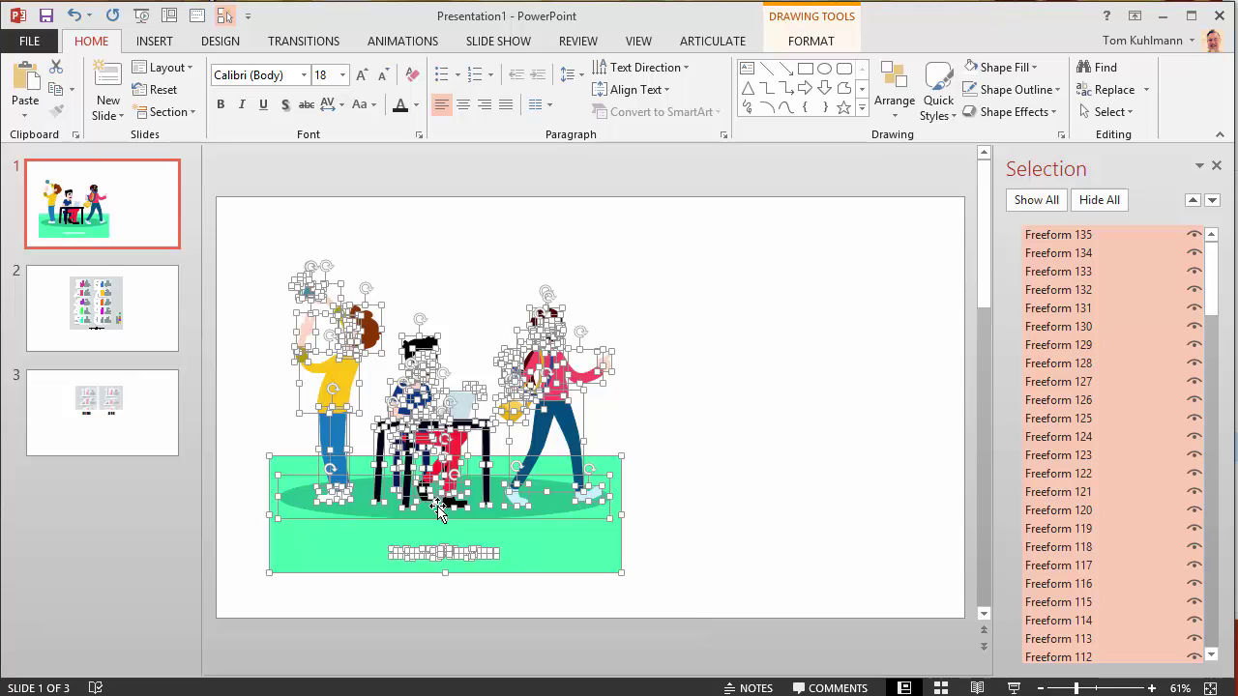
Marquee-select every freeform piece of the yellow-shirt character at the left of the scene
{"action": "left_click", "coordinate": [779, 453]}
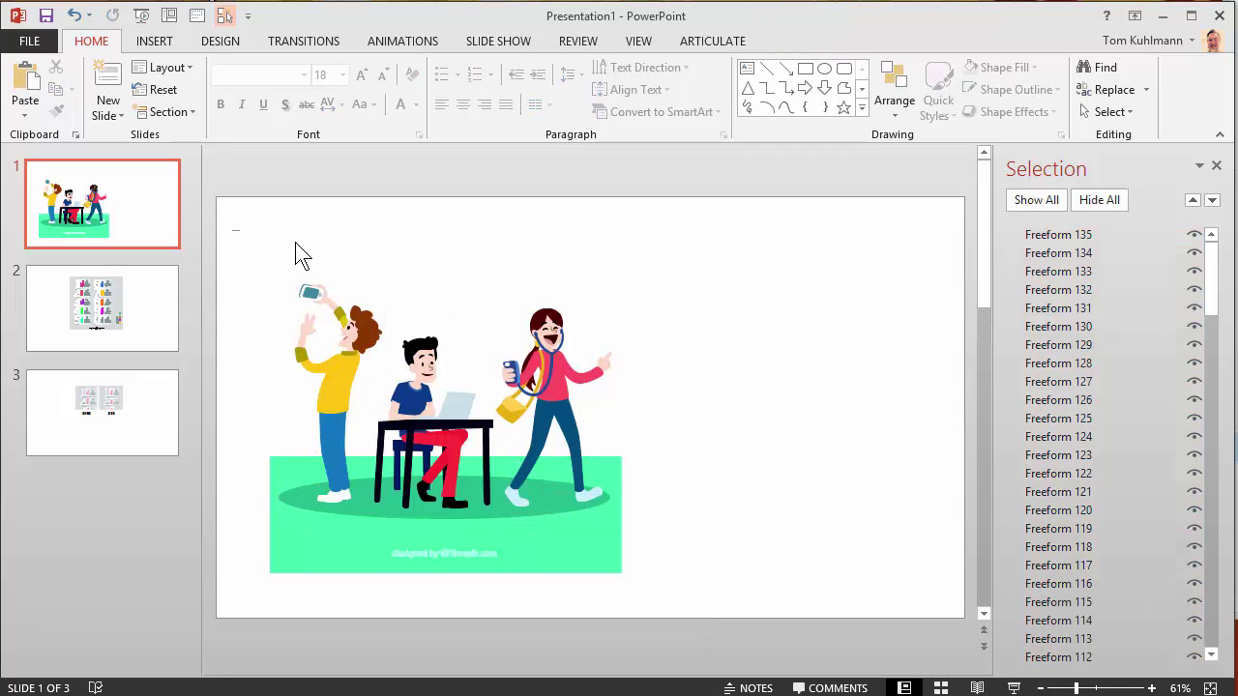
{"action": "mouse_move", "coordinate": [295, 243]}
{"action": "left_mouse_down"}
{"action": "mouse_move", "coordinate": [377, 454]}
{"action": "mouse_move", "coordinate": [374, 521]}
{"action": "mouse_move", "coordinate": [387, 526]}
{"action": "mouse_move", "coordinate": [317, 253]}
{"action": "mouse_move", "coordinate": [303, 271]}
{"action": "mouse_move", "coordinate": [314, 305]}
{"action": "mouse_move", "coordinate": [325, 268]}
{"action": "mouse_move", "coordinate": [310, 266]}
{"action": "mouse_move", "coordinate": [320, 306]}
{"action": "left_mouse_up"}
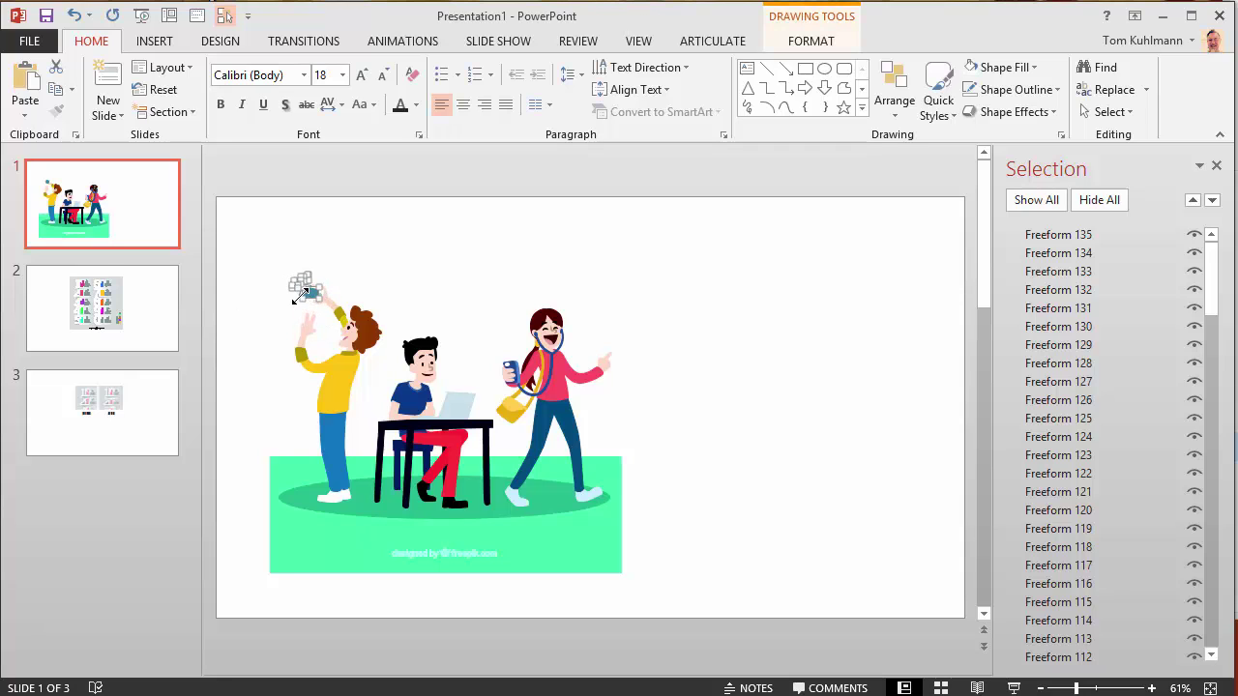
{"action": "left_click", "coordinate": [434, 268]}
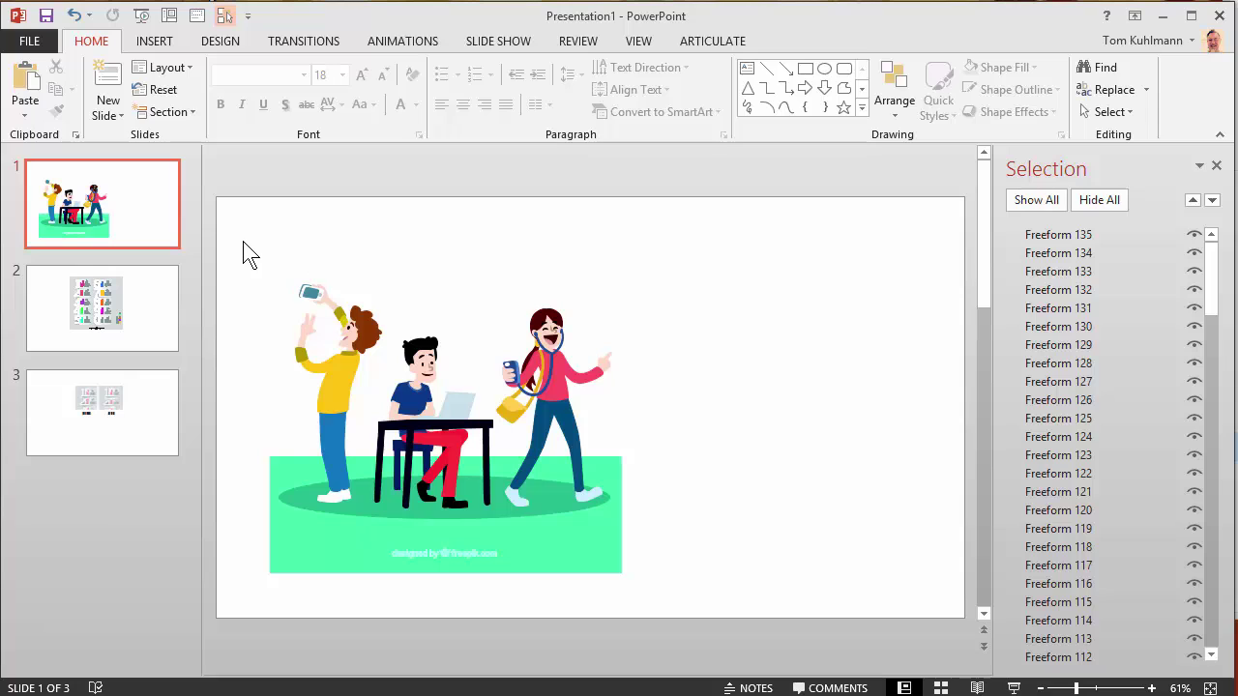
{"action": "mouse_move", "coordinate": [243, 242]}
{"action": "left_mouse_down"}
{"action": "mouse_move", "coordinate": [287, 257]}
{"action": "mouse_move", "coordinate": [347, 360]}
{"action": "mouse_move", "coordinate": [367, 505]}
{"action": "mouse_move", "coordinate": [382, 523]}
{"action": "left_mouse_up"}
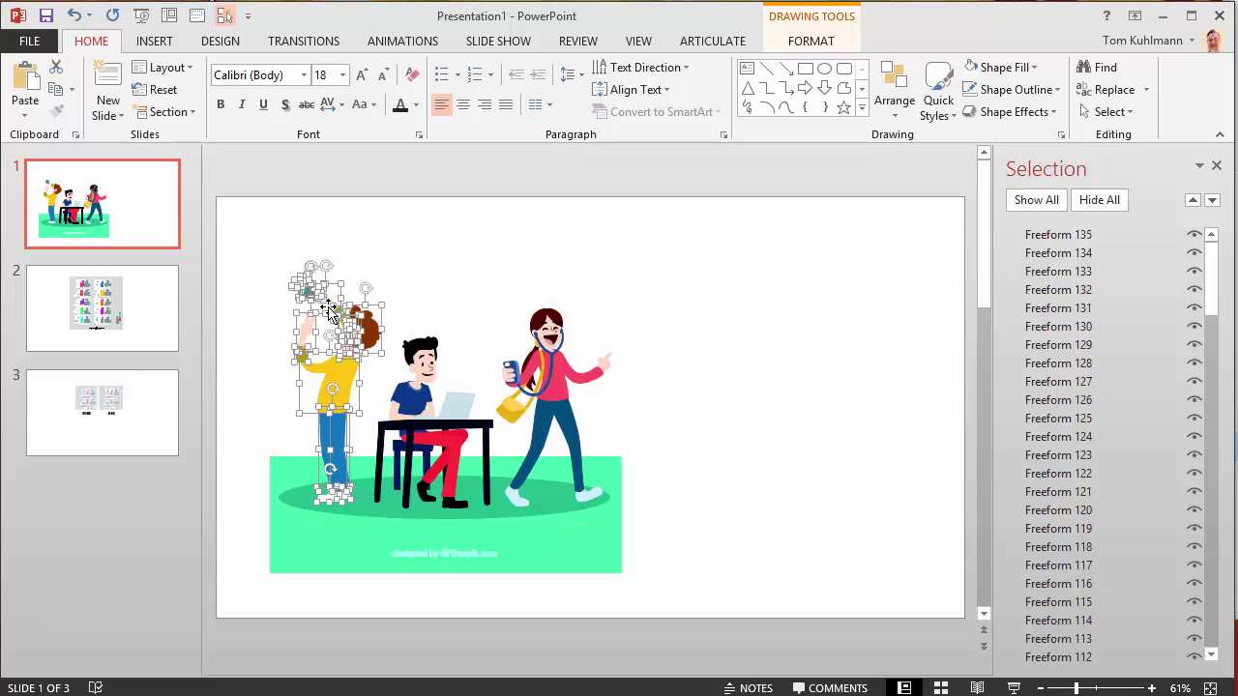
Group the selected character's pieces and move the group to the right side of the slide
{"action": "key", "text": "ctrl+g"}
{"action": "left_click_drag", "start_coordinate": [329, 308], "coordinate": [886, 277]}
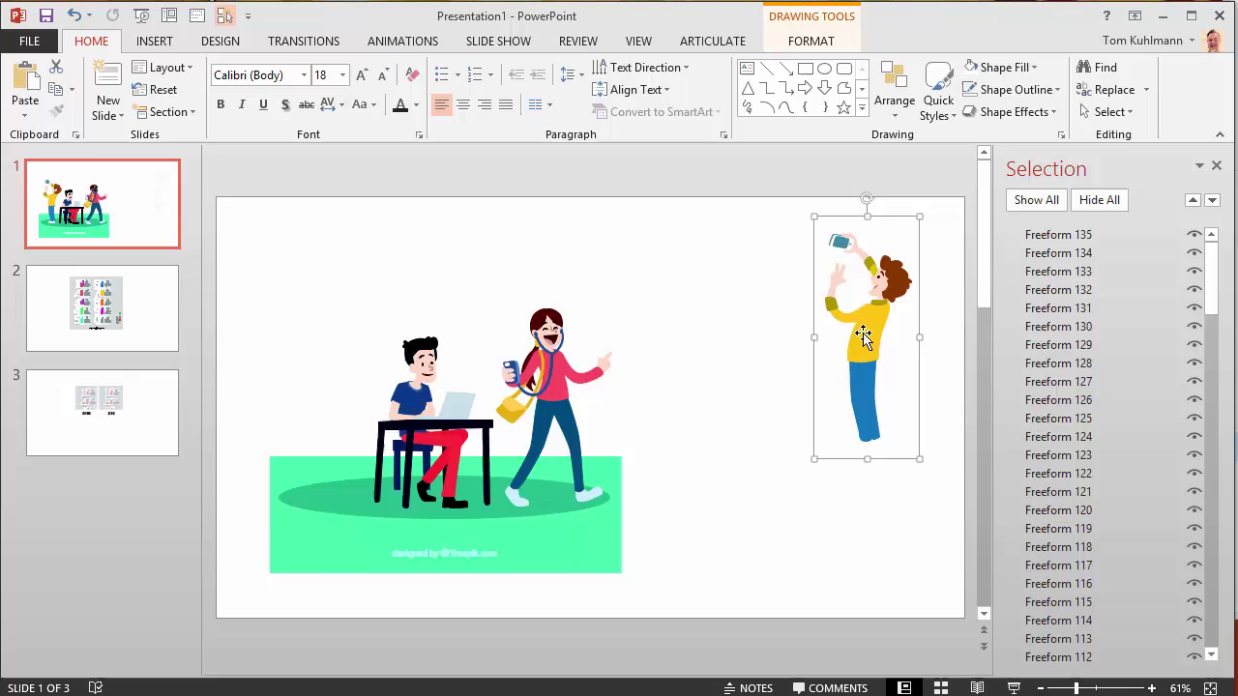
{"action": "mouse_move", "coordinate": [877, 362]}
{"action": "left_mouse_down"}
{"action": "mouse_move", "coordinate": [584, 446]}
{"action": "mouse_move", "coordinate": [797, 331]}
{"action": "mouse_move", "coordinate": [853, 331]}
{"action": "left_mouse_up"}
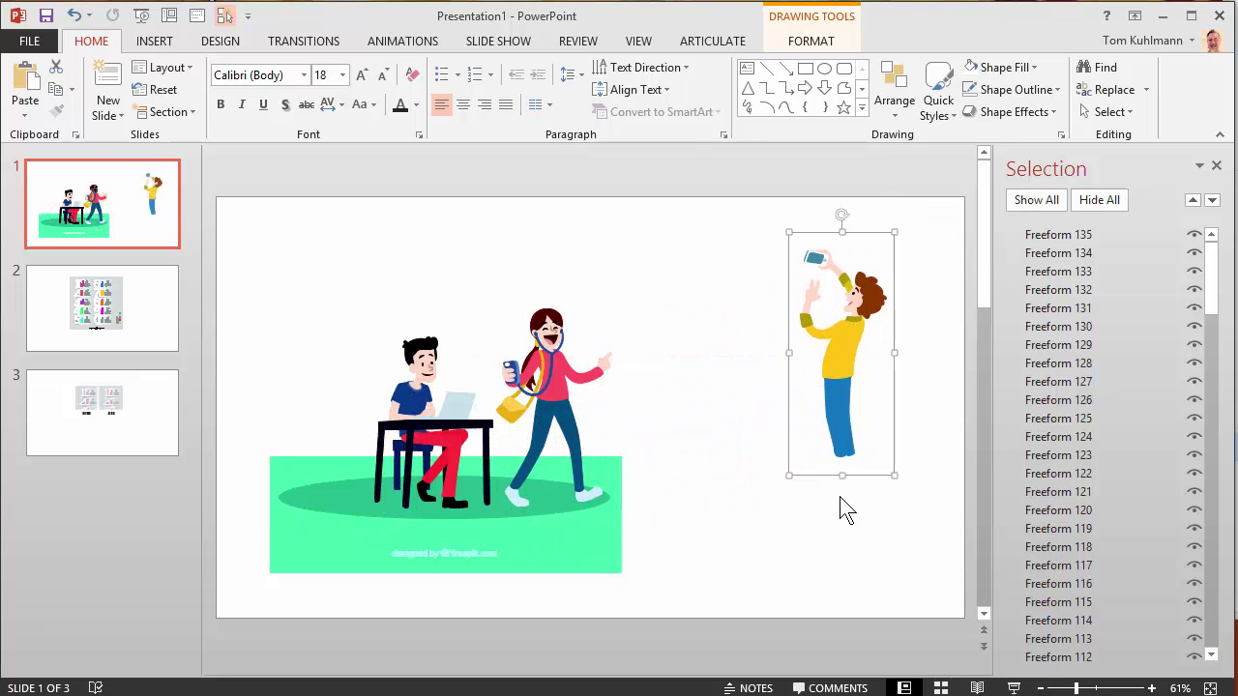
{"action": "left_click", "coordinate": [840, 566]}
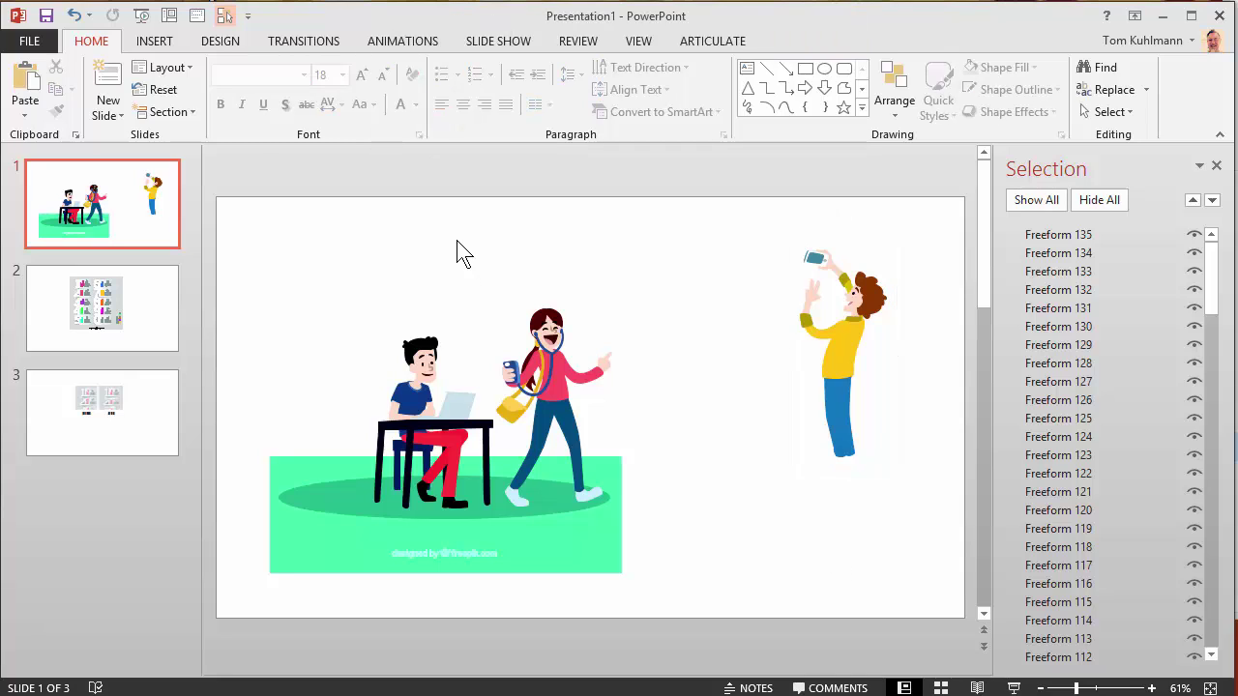
Group the walking woman's pieces as Group 138 and move her right beside the phone boy
{"action": "mouse_move", "coordinate": [476, 236]}
{"action": "left_mouse_down"}
{"action": "mouse_move", "coordinate": [561, 311]}
{"action": "mouse_move", "coordinate": [643, 486]}
{"action": "mouse_move", "coordinate": [644, 530]}
{"action": "mouse_move", "coordinate": [644, 512]}
{"action": "left_mouse_up"}
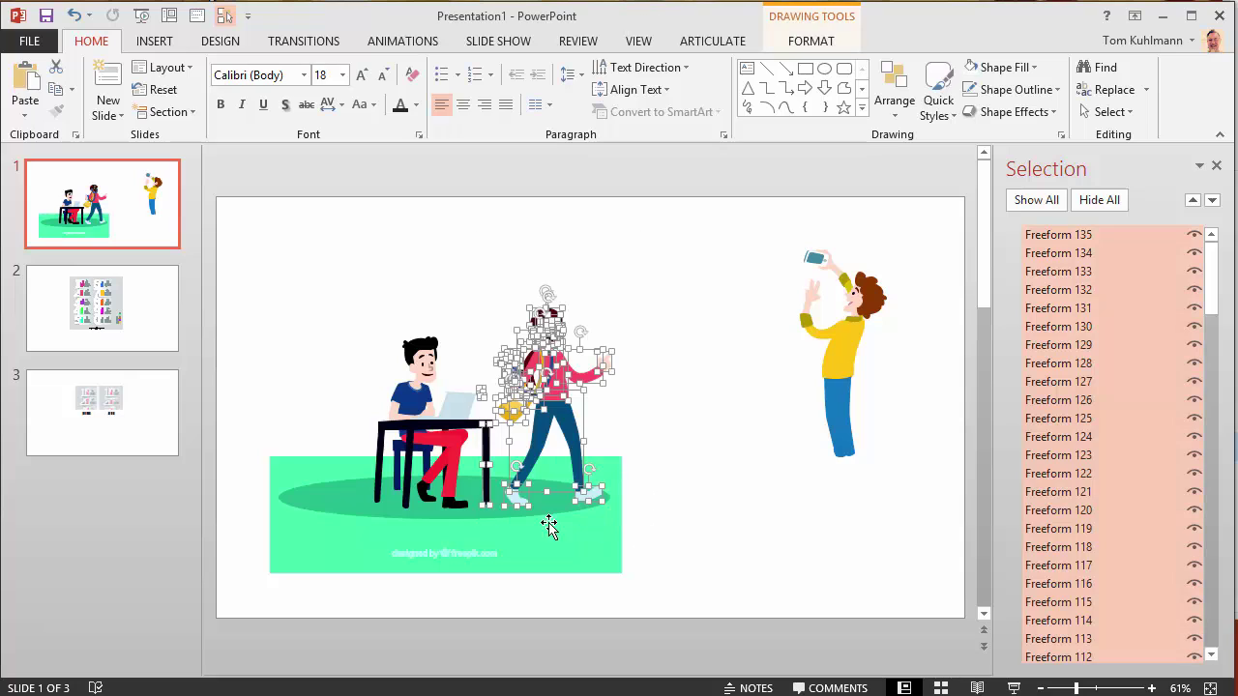
{"action": "left_click", "coordinate": [648, 523]}
{"action": "mouse_move", "coordinate": [489, 379]}
{"action": "left_mouse_down"}
{"action": "mouse_move", "coordinate": [551, 503]}
{"action": "mouse_move", "coordinate": [625, 517]}
{"action": "left_mouse_up"}
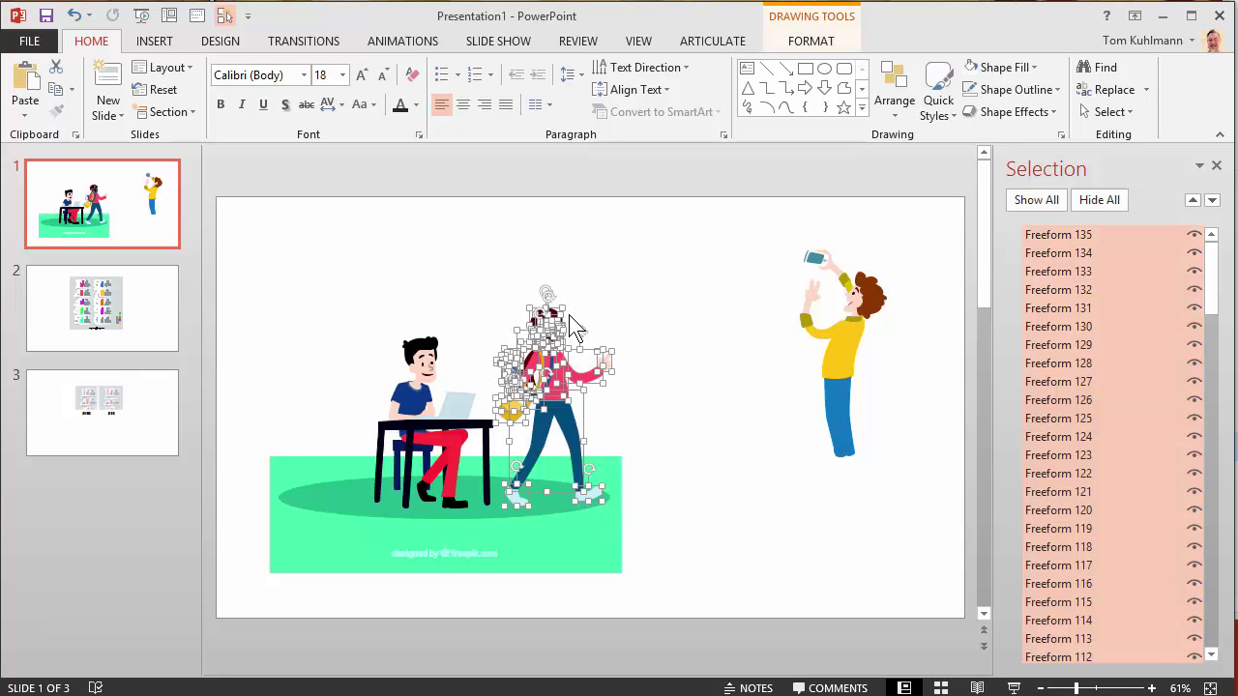
{"action": "key", "text": "ctrl+g"}
{"action": "left_click_drag", "start_coordinate": [542, 368], "coordinate": [718, 362]}
{"action": "left_click", "coordinate": [1012, 236]}
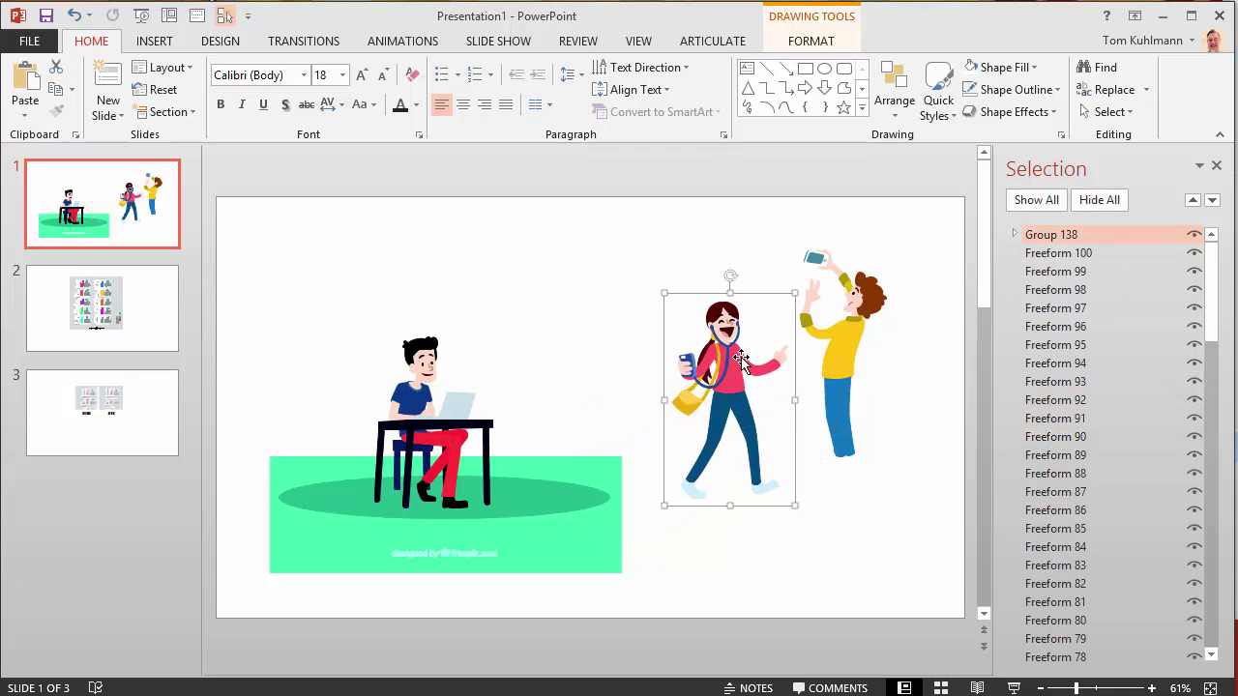
Rename the woman's group to 'girl' in the Selection pane
{"action": "double_click", "coordinate": [1060, 234]}
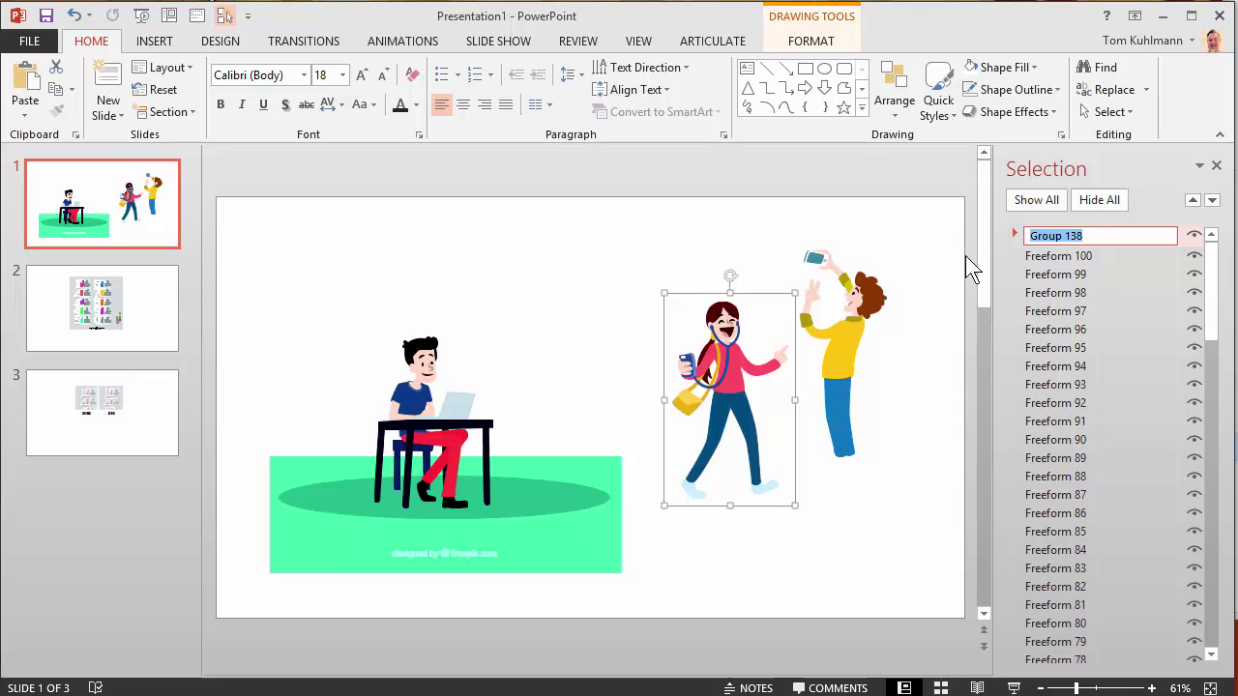
{"action": "type", "text": "girl"}
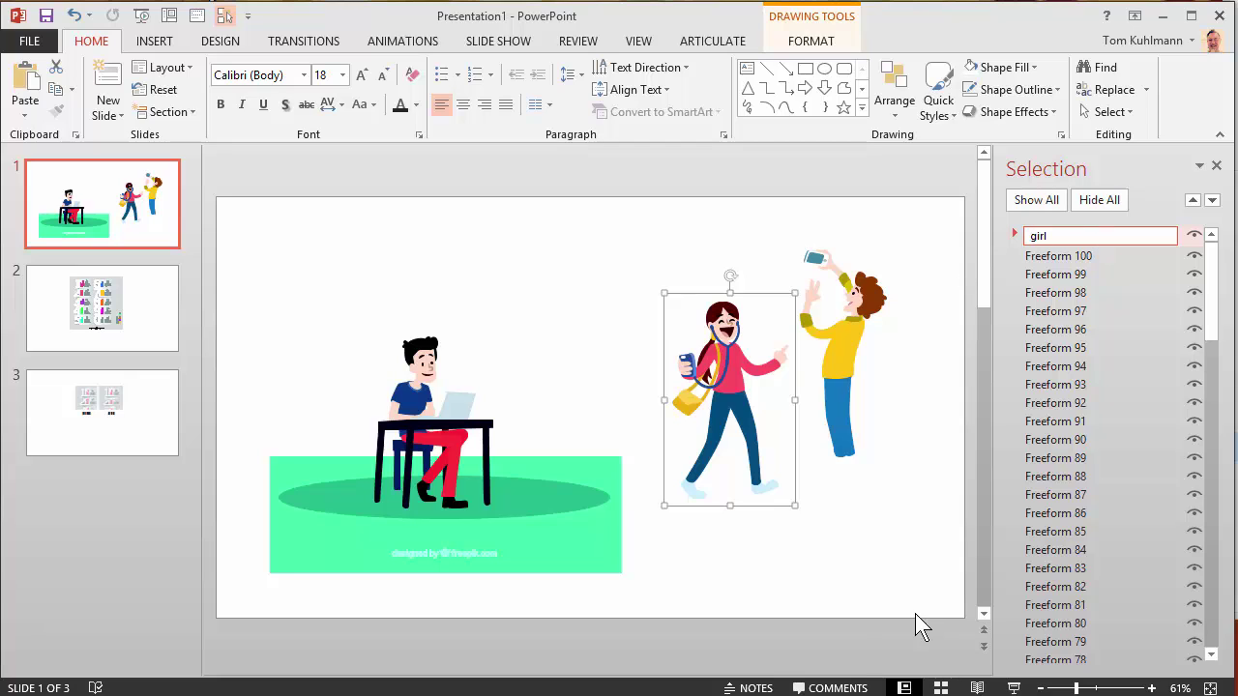
{"action": "left_click", "coordinate": [859, 575]}
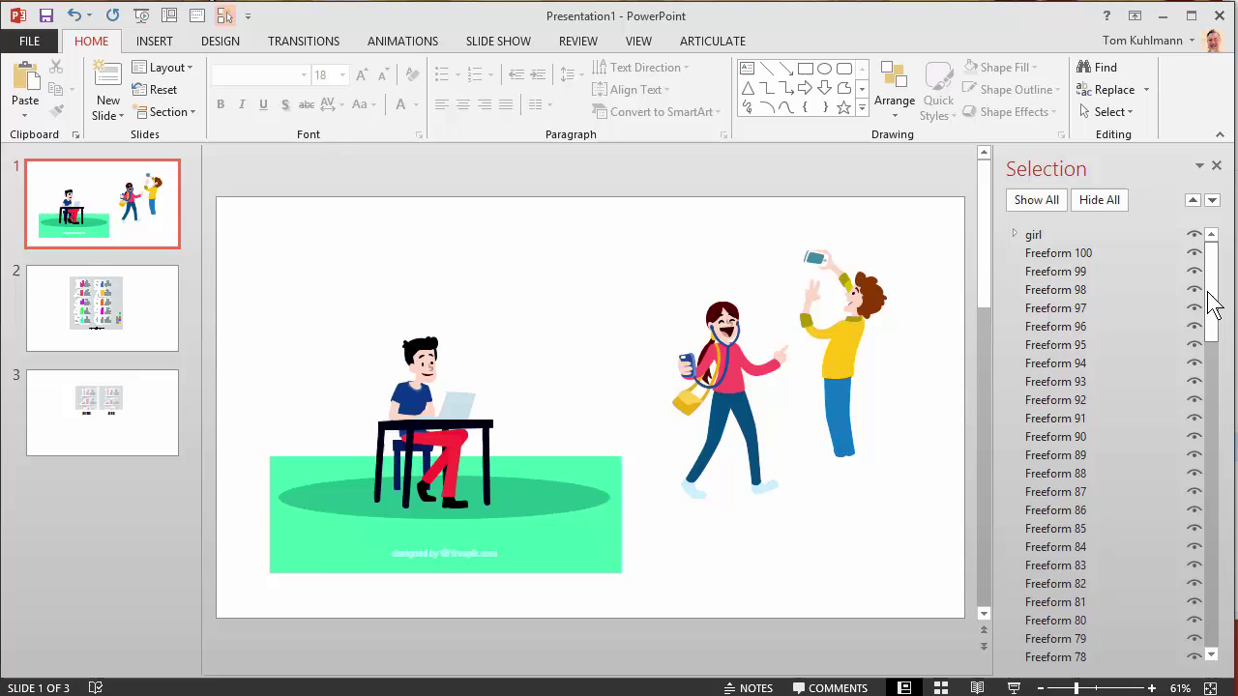
Rename the phone-holding boy's group to 'boy phone'
{"action": "left_click_drag", "start_coordinate": [1214, 306], "coordinate": [1220, 418]}
{"action": "left_click", "coordinate": [1015, 469]}
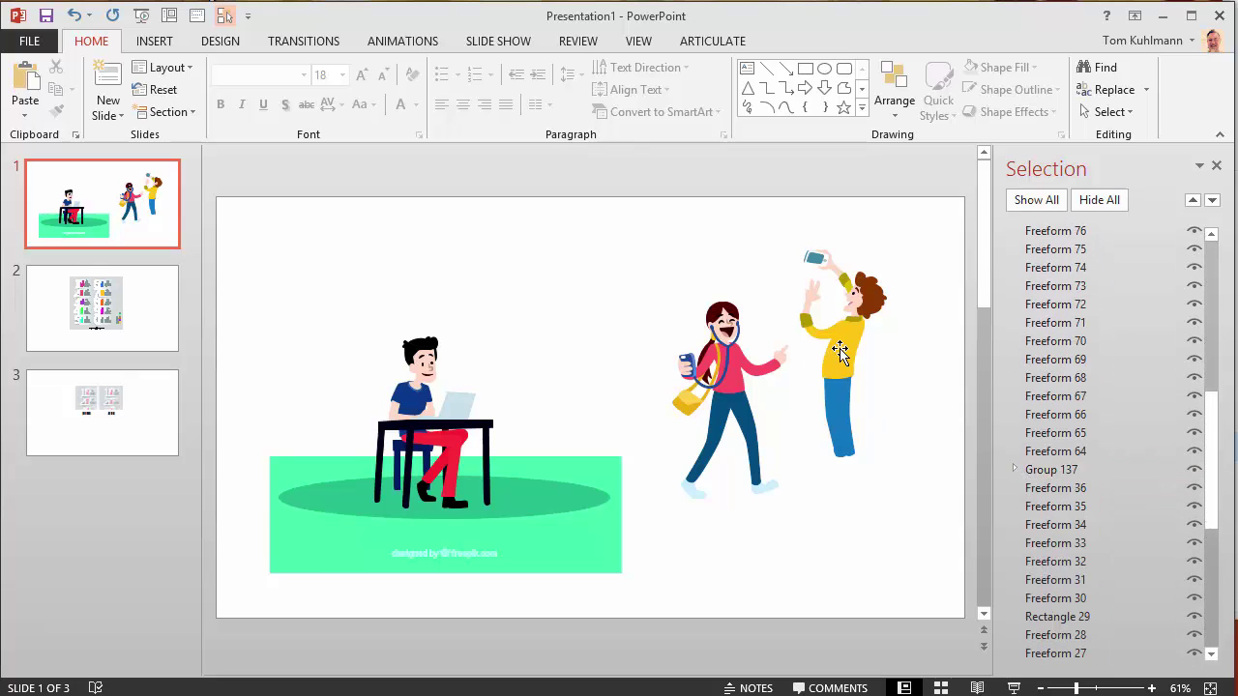
{"action": "left_click", "coordinate": [839, 354]}
{"action": "left_click", "coordinate": [1053, 469]}
{"action": "double_click", "coordinate": [1071, 471]}
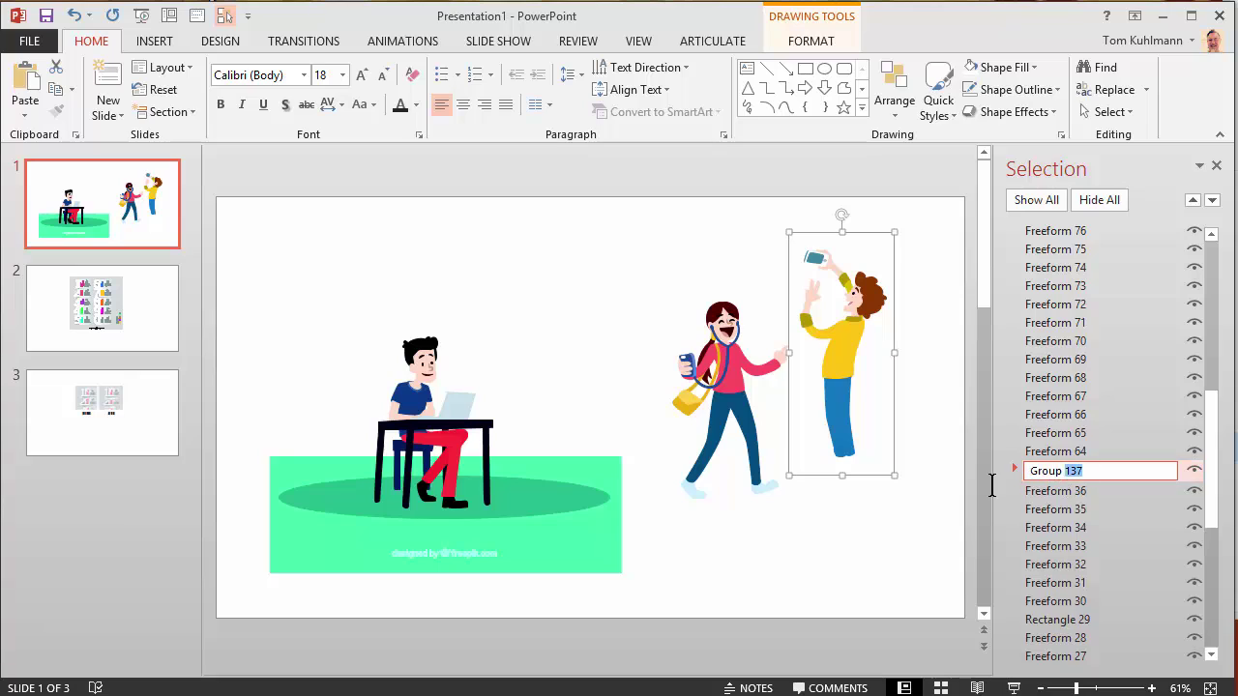
{"action": "key", "text": "ctrl+a"}
{"action": "type", "text": "boy phone"}
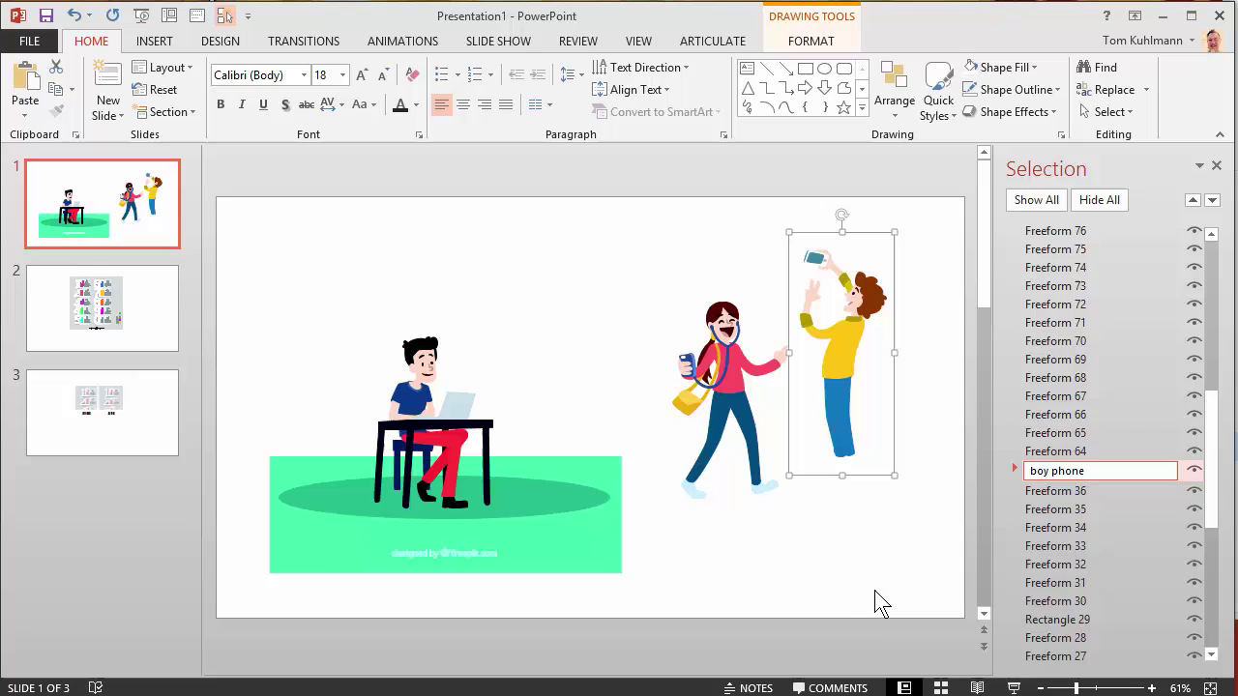
{"action": "left_click", "coordinate": [856, 538]}
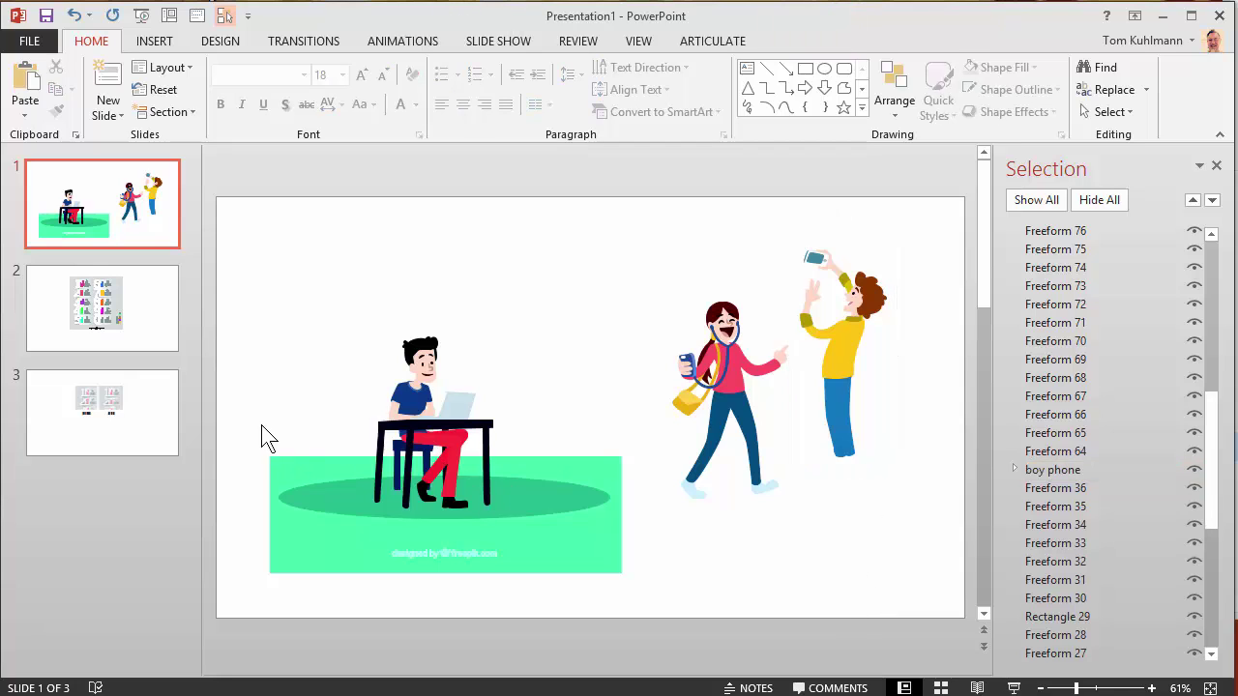
Delete the green background rectangle, the green ellipse under the desk, and the watermark shapes
{"action": "left_click", "coordinate": [282, 466]}
{"action": "key", "text": "Delete"}
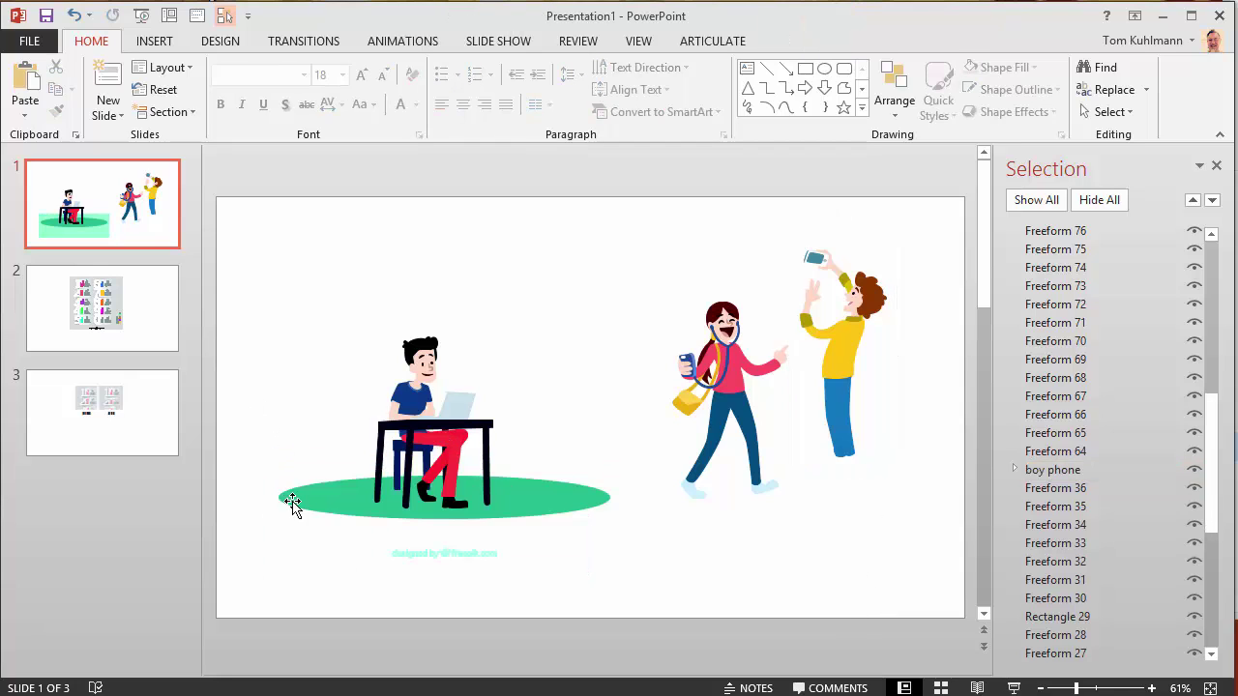
{"action": "left_click", "coordinate": [297, 500]}
{"action": "key", "text": "Delete"}
{"action": "left_click_drag", "start_coordinate": [286, 510], "coordinate": [578, 602]}
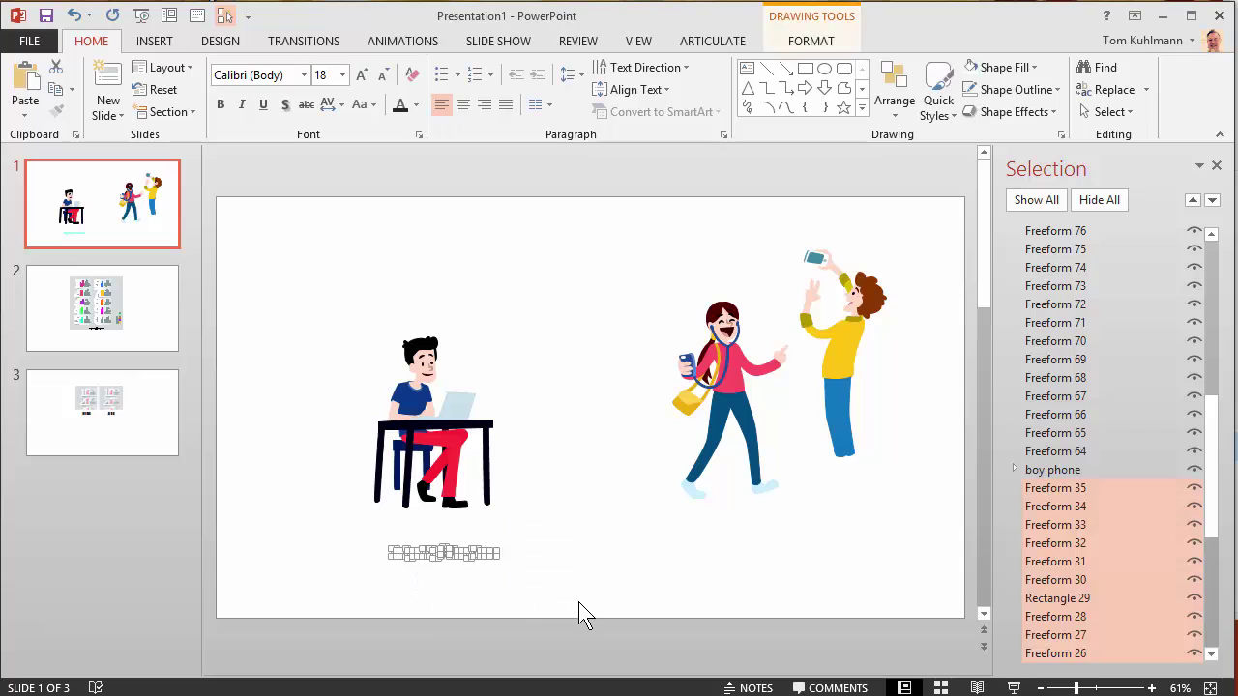
{"action": "key", "text": "Delete"}
Group the desk boy's pieces and name the group 'boy desk'
{"action": "left_click_drag", "start_coordinate": [307, 262], "coordinate": [536, 538]}
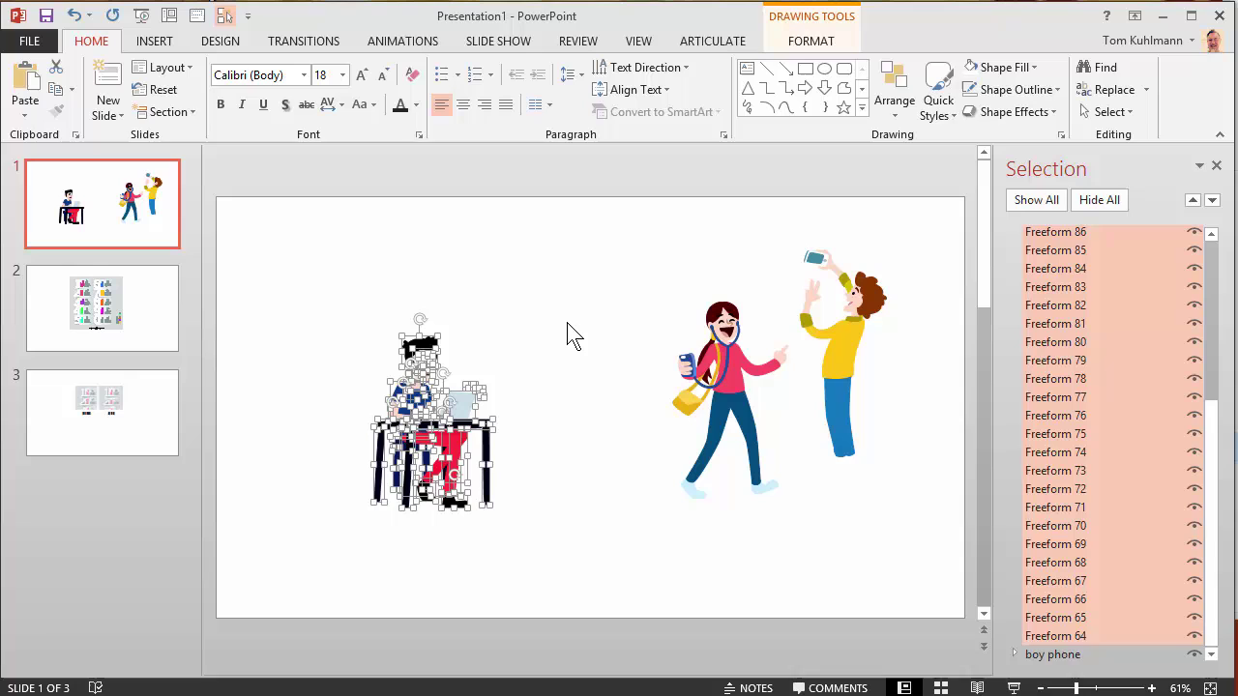
{"action": "key", "text": "ctrl+g"}
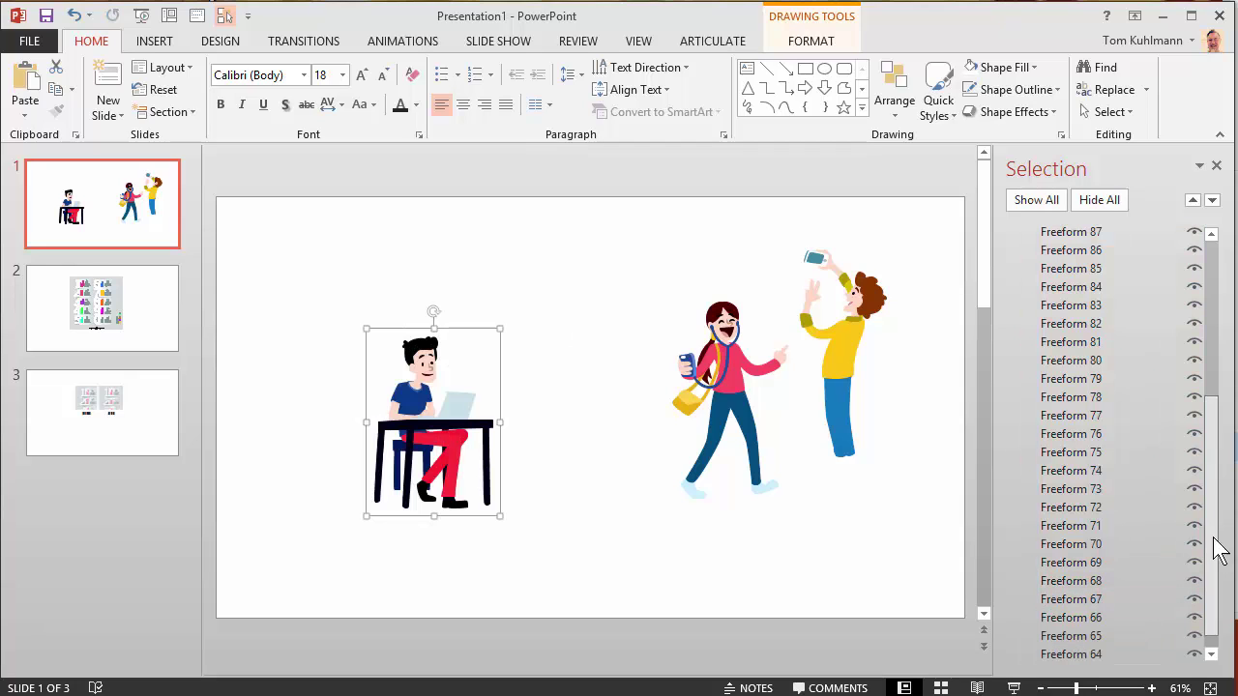
{"action": "left_click_drag", "start_coordinate": [1215, 551], "coordinate": [1219, 354]}
{"action": "double_click", "coordinate": [1066, 253]}
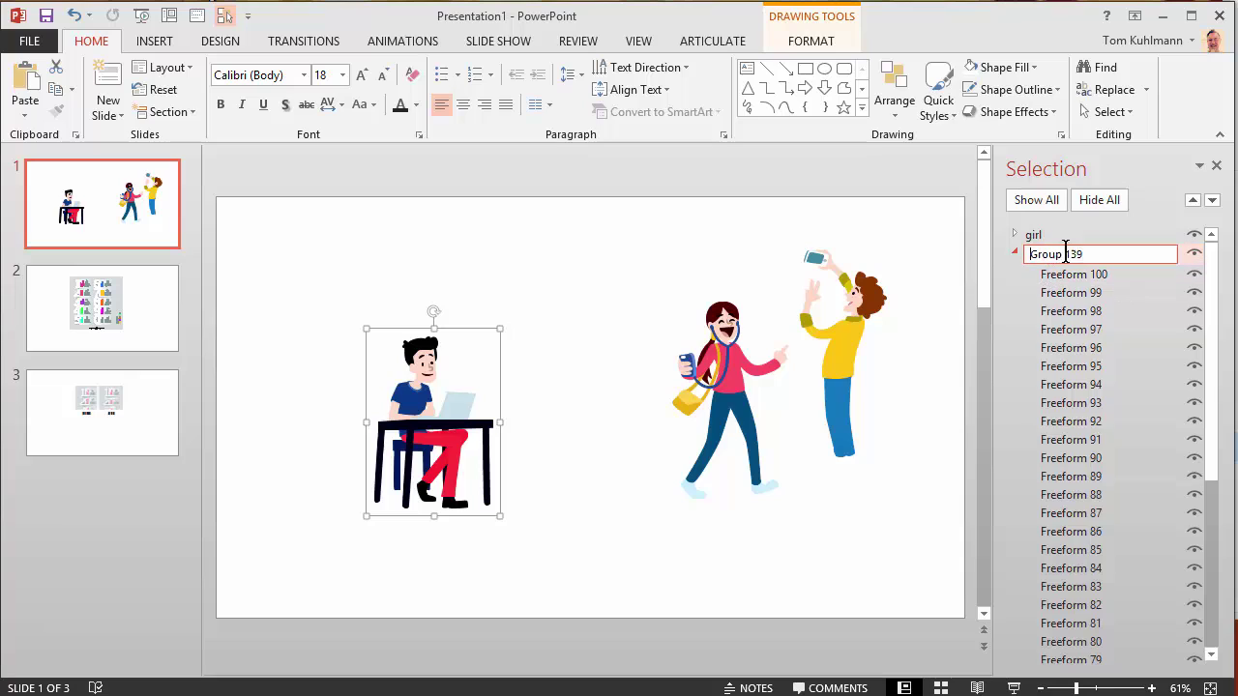
{"action": "key", "text": "ctrl+a"}
{"action": "type", "text": "boy desk"}
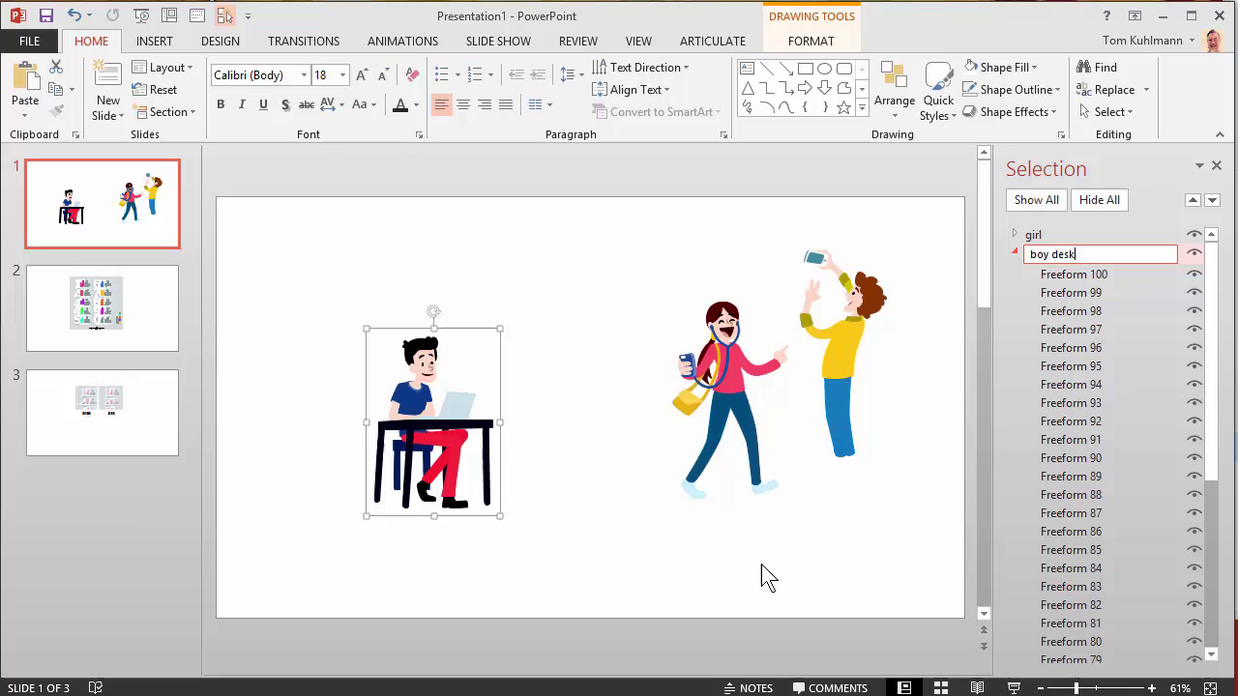
{"action": "left_click", "coordinate": [762, 565]}
{"action": "left_click", "coordinate": [1016, 253]}
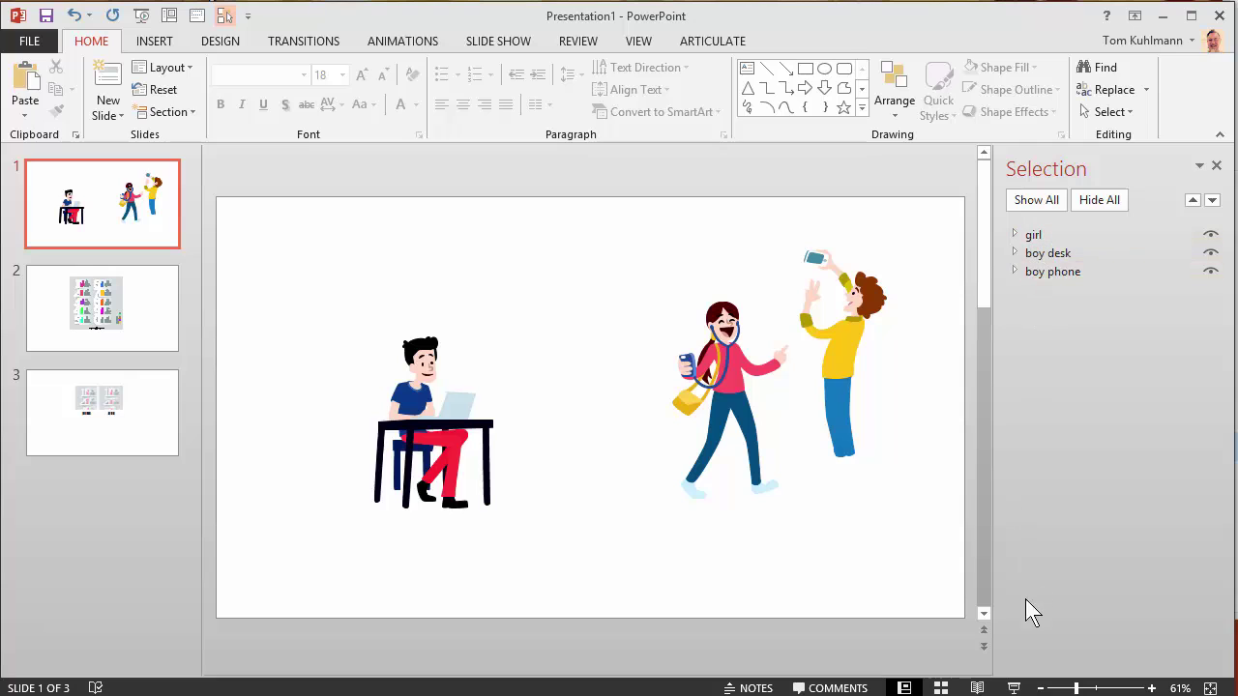
Shift the girl and the phone boy slightly to the left
{"action": "left_click_drag", "start_coordinate": [705, 331], "coordinate": [630, 332]}
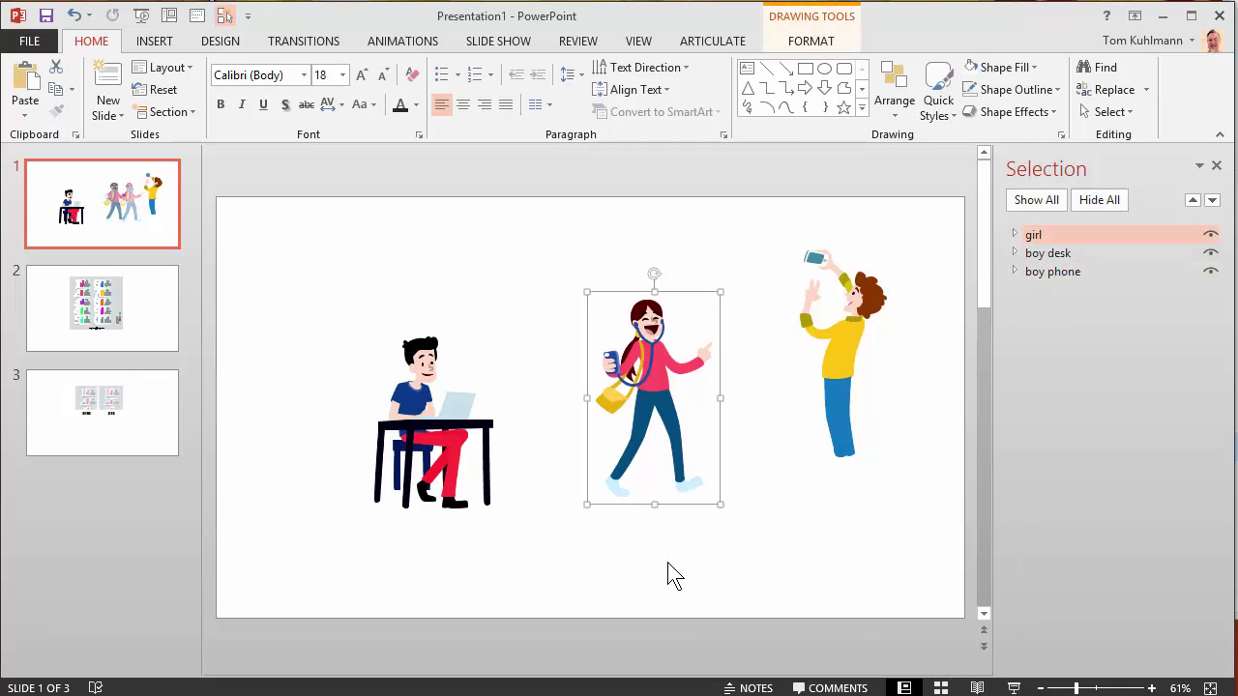
{"action": "left_click", "coordinate": [845, 470]}
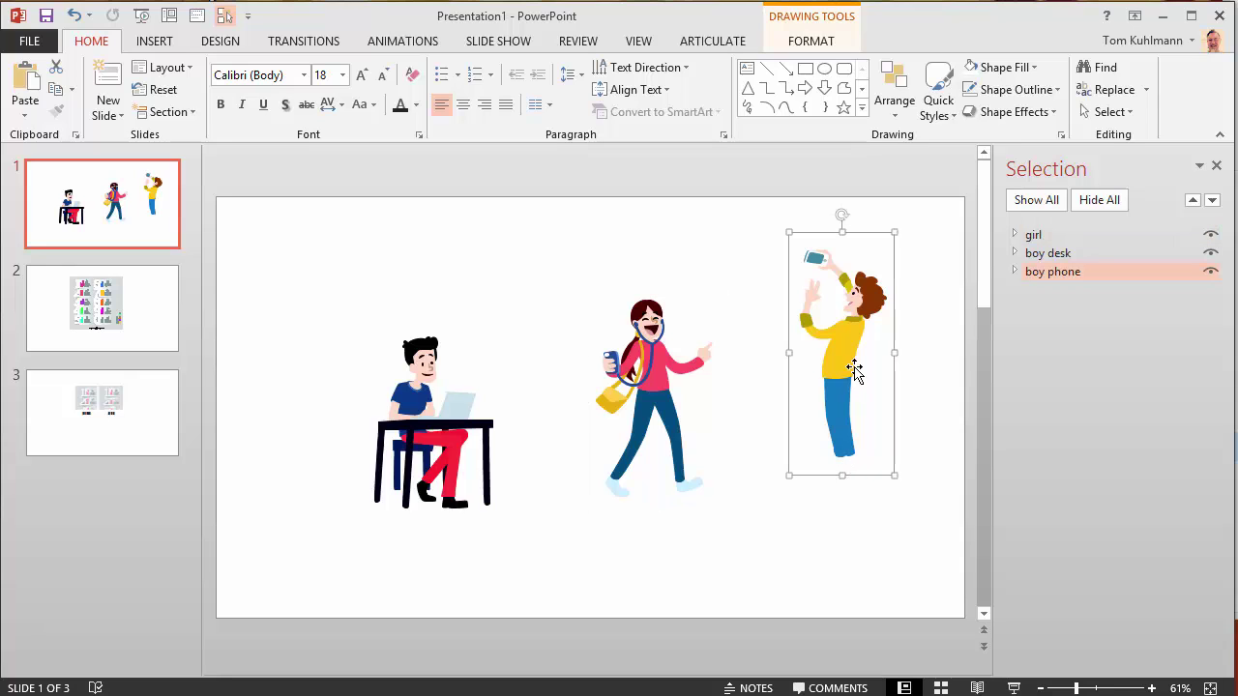
{"action": "left_click_drag", "start_coordinate": [838, 366], "coordinate": [801, 373]}
{"action": "left_click", "coordinate": [906, 472]}
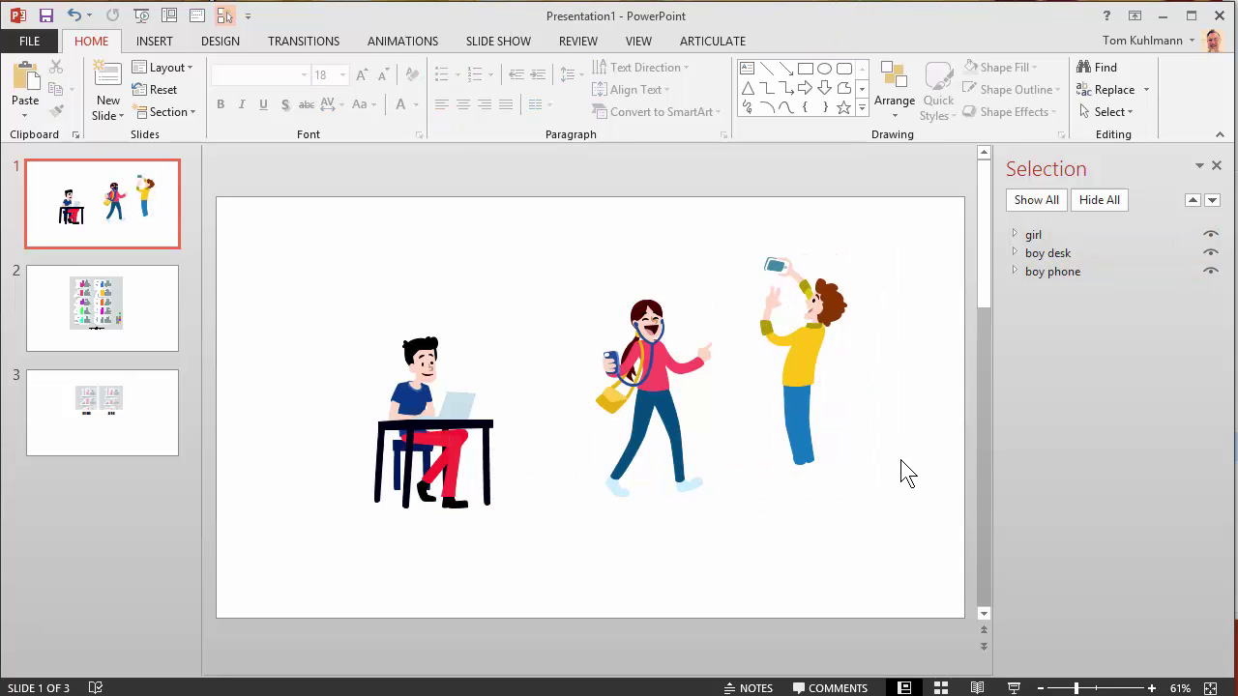
{"action": "left_click", "coordinate": [803, 377]}
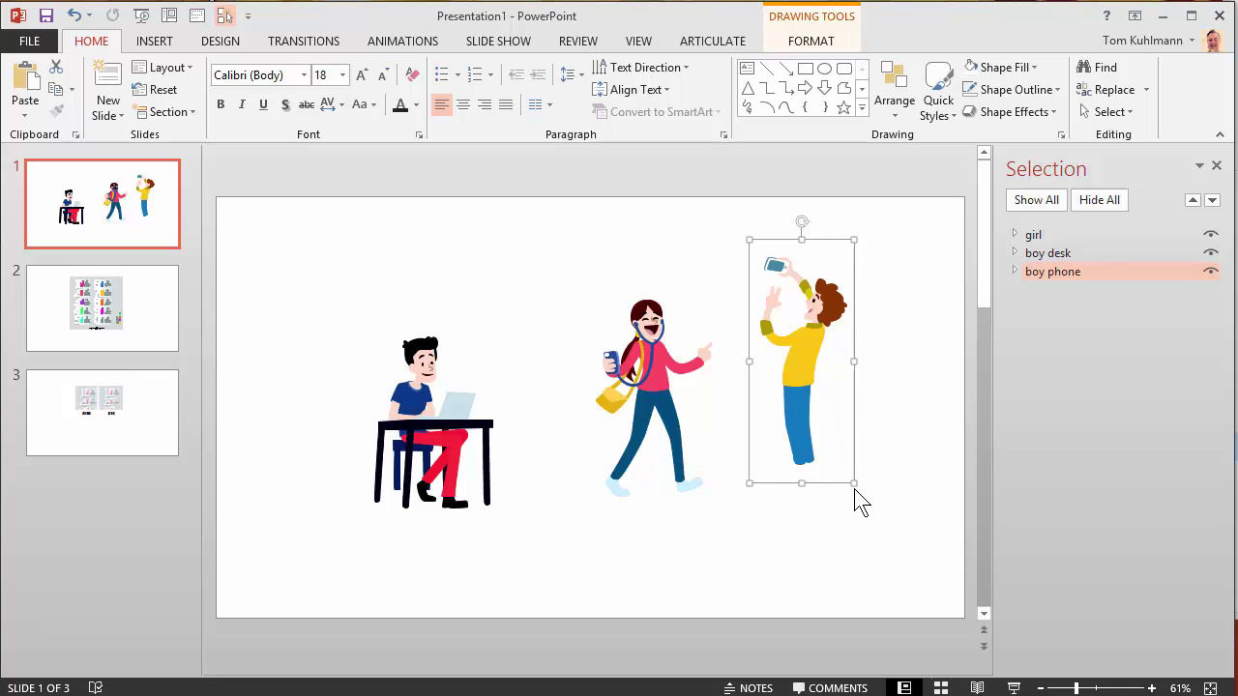
Enlarge the phone boy, move him lower on the slide, and ungroup his pieces
{"action": "left_click_drag", "start_coordinate": [855, 486], "coordinate": [837, 425]}
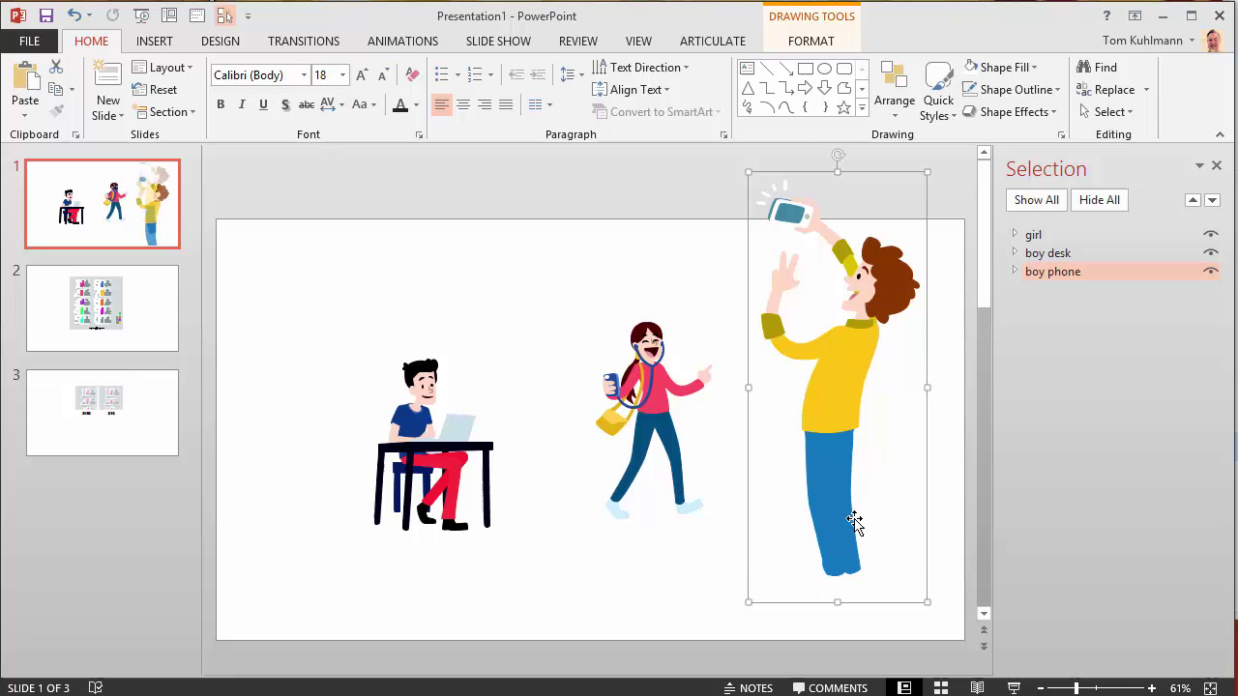
{"action": "left_click_drag", "start_coordinate": [854, 511], "coordinate": [851, 622]}
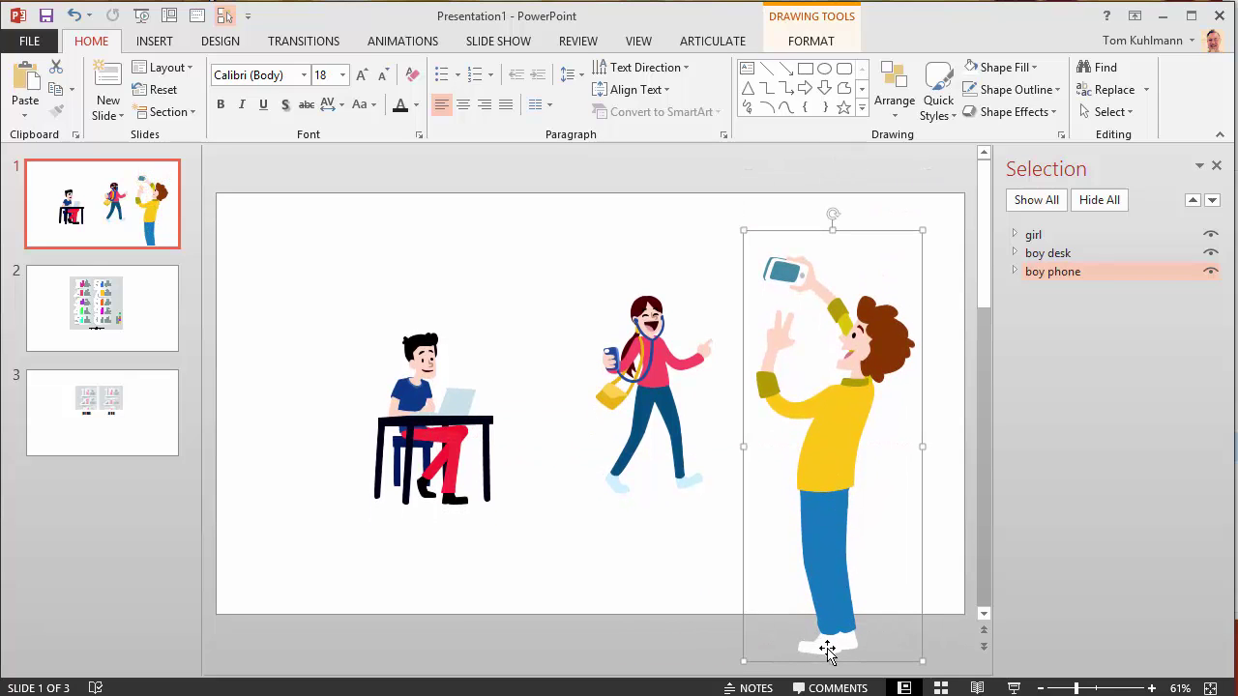
{"action": "key", "text": "ctrl+shift+g"}
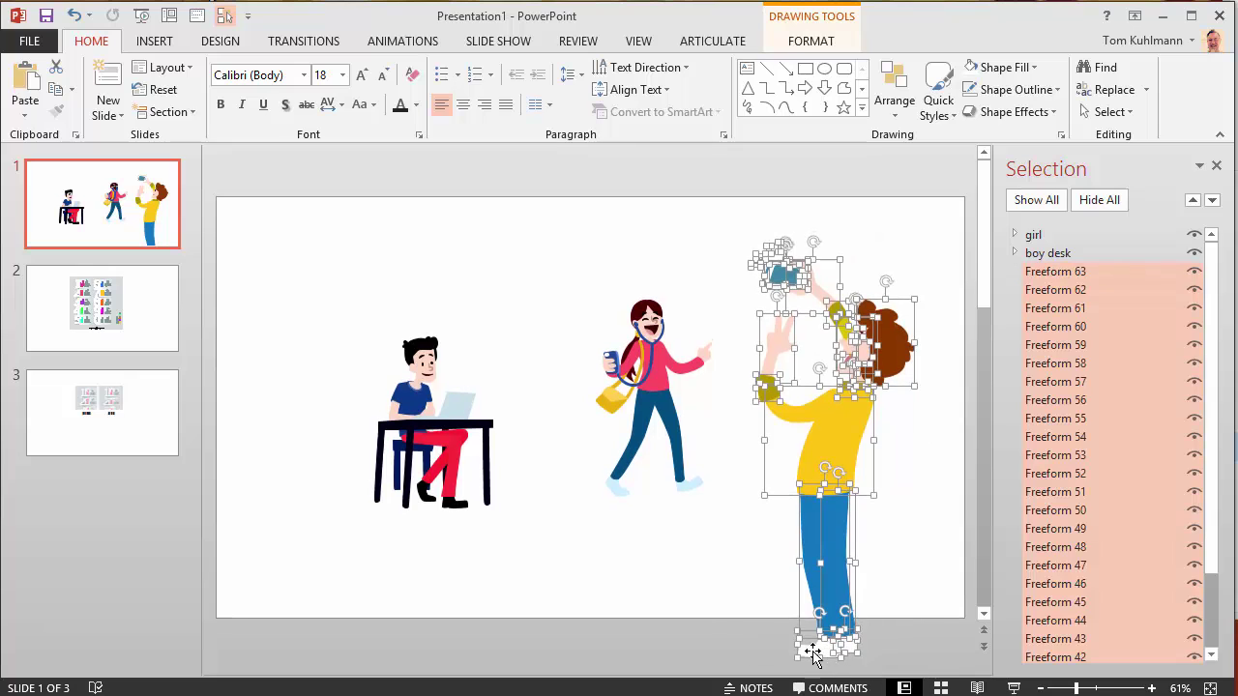
{"action": "left_click", "coordinate": [751, 663]}
Fill both of the boy's shoes orange and regroup all his pieces as Group 140
{"action": "left_click", "coordinate": [828, 655]}
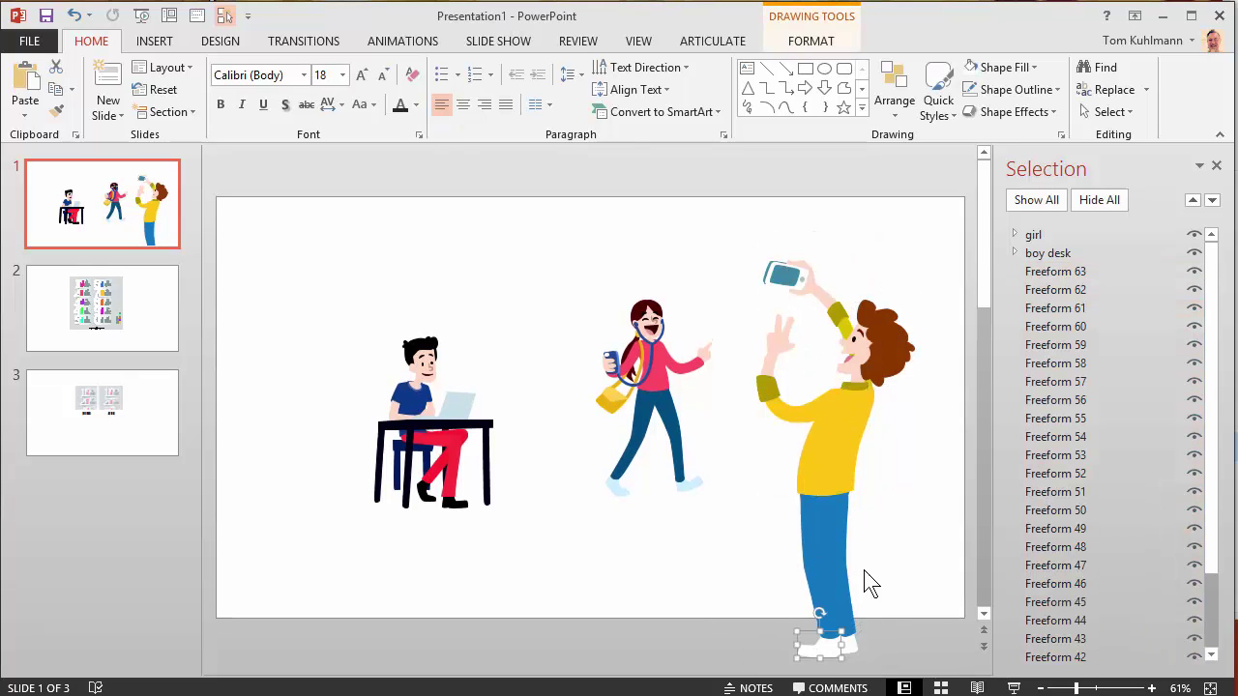
{"action": "left_click", "coordinate": [1034, 68]}
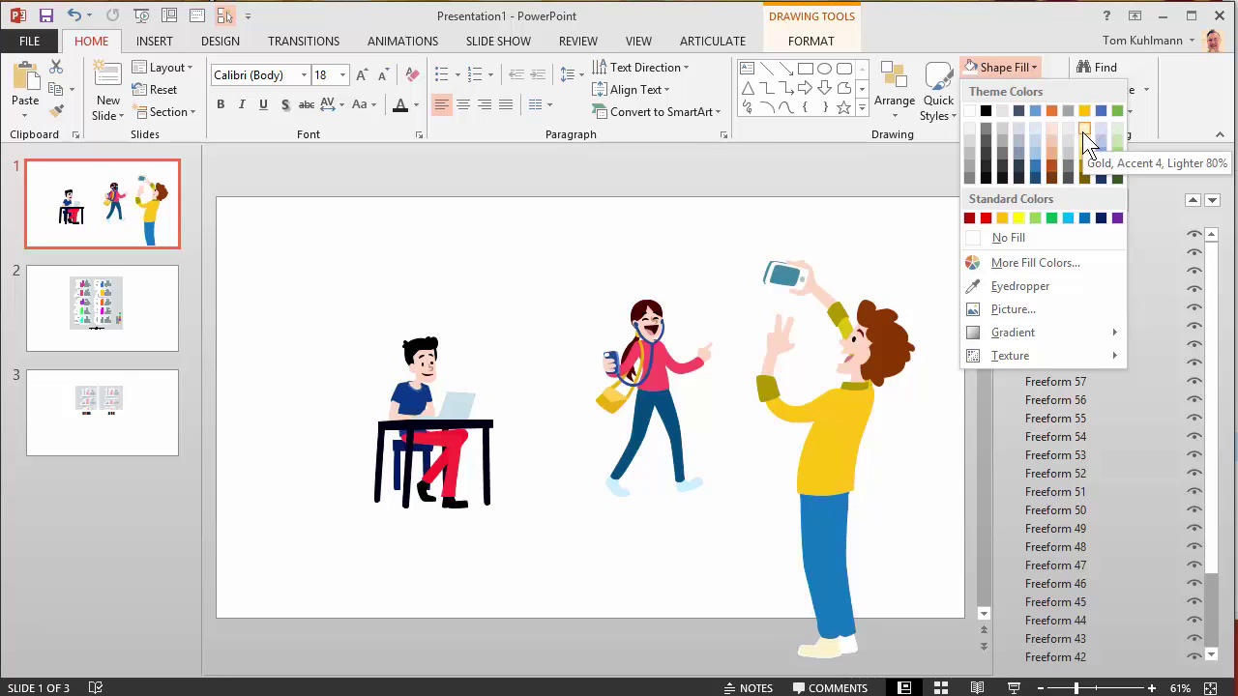
{"action": "left_click", "coordinate": [1051, 112]}
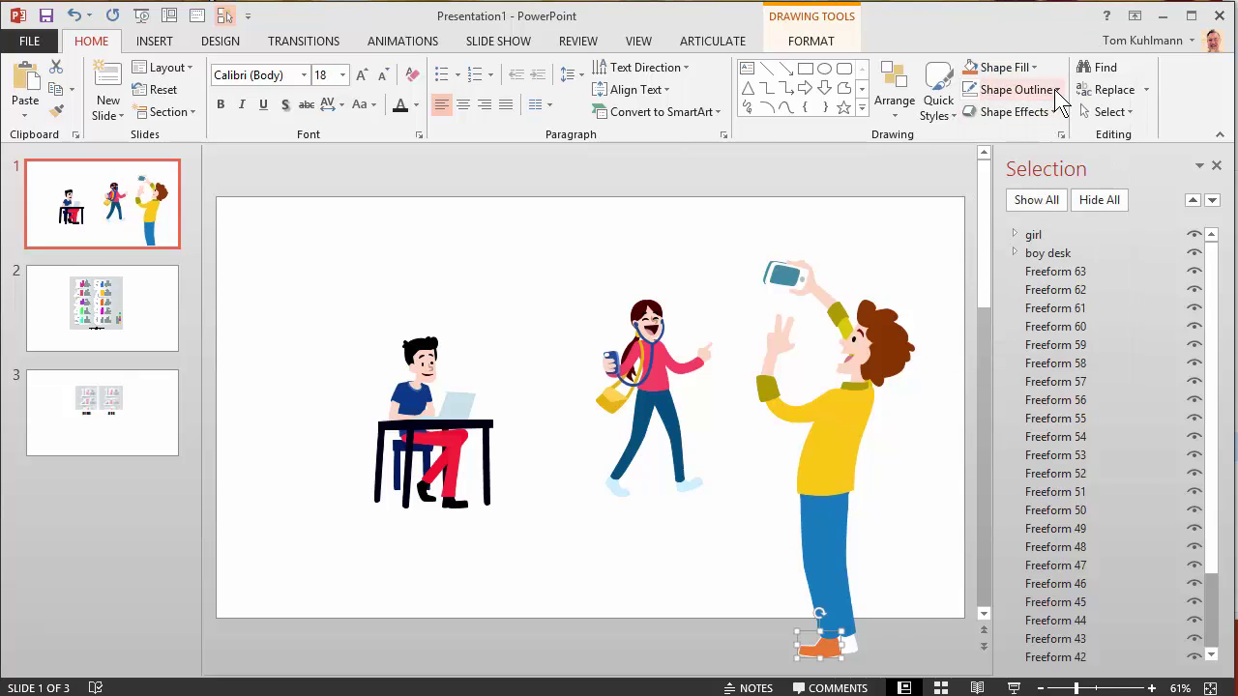
{"action": "left_click", "coordinate": [845, 645]}
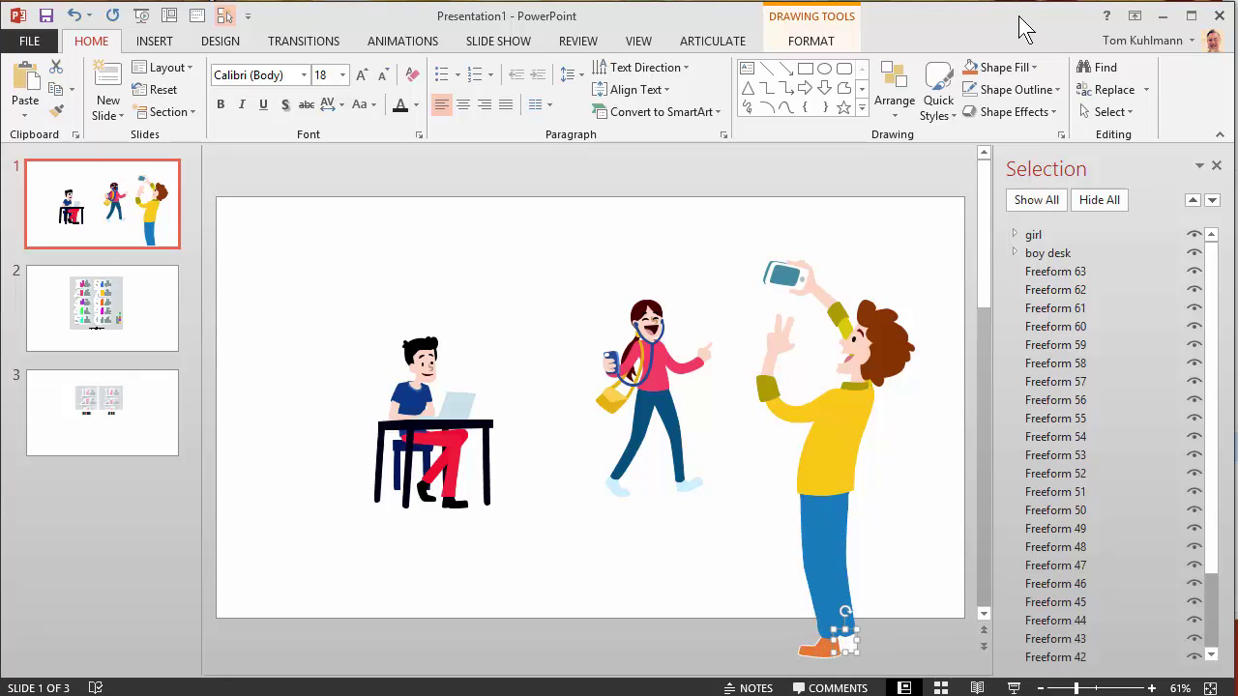
{"action": "left_click", "coordinate": [869, 640]}
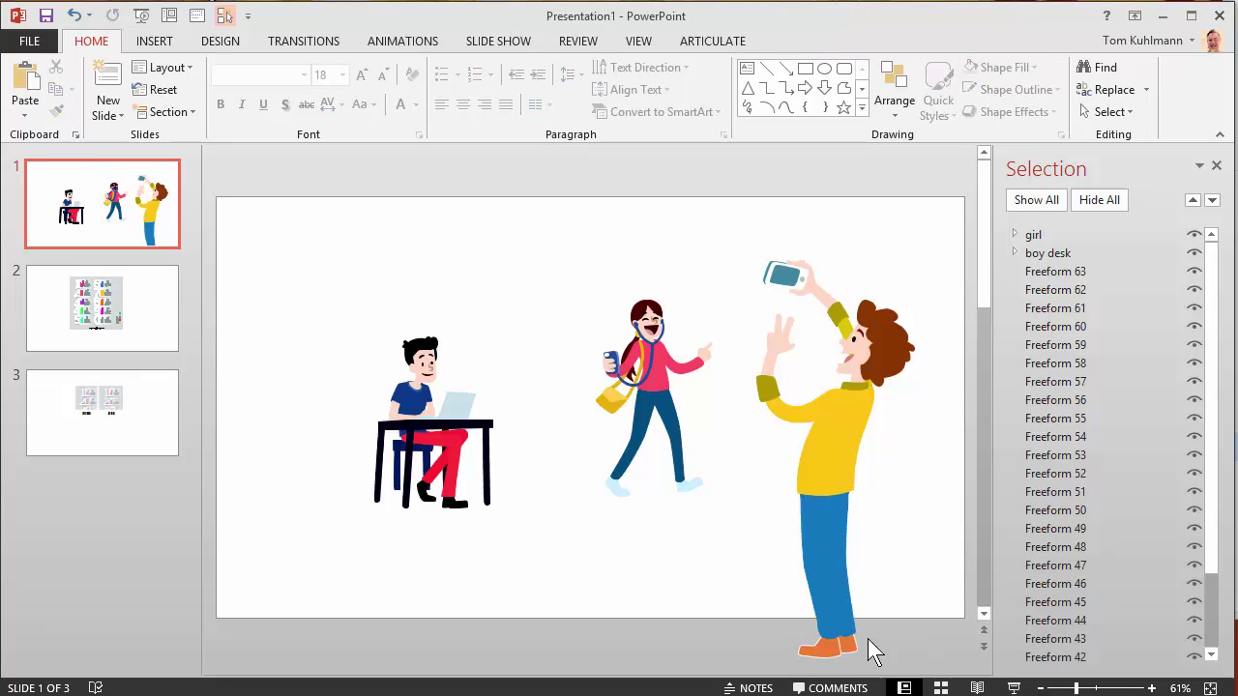
{"action": "left_click_drag", "start_coordinate": [698, 182], "coordinate": [926, 673]}
{"action": "key", "text": "ctrl+g"}
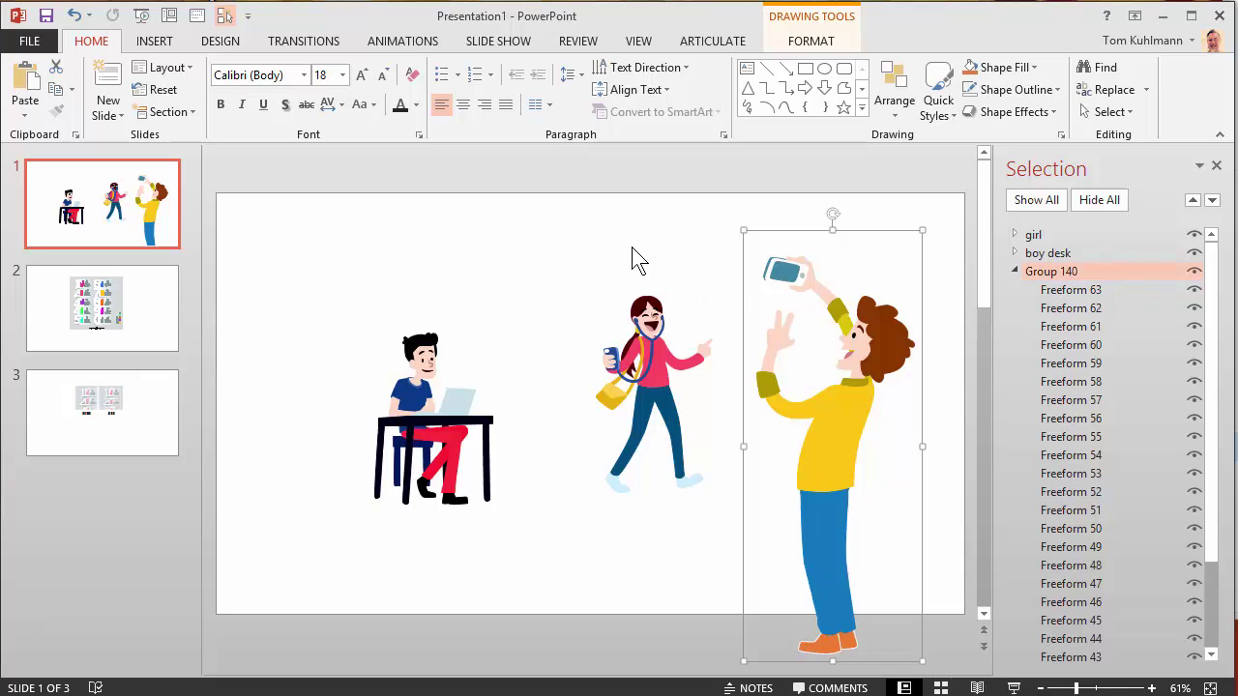
Undo the regrouping twice to restore the original boy phone group
{"action": "left_click", "coordinate": [77, 16]}
{"action": "left_click", "coordinate": [77, 16]}
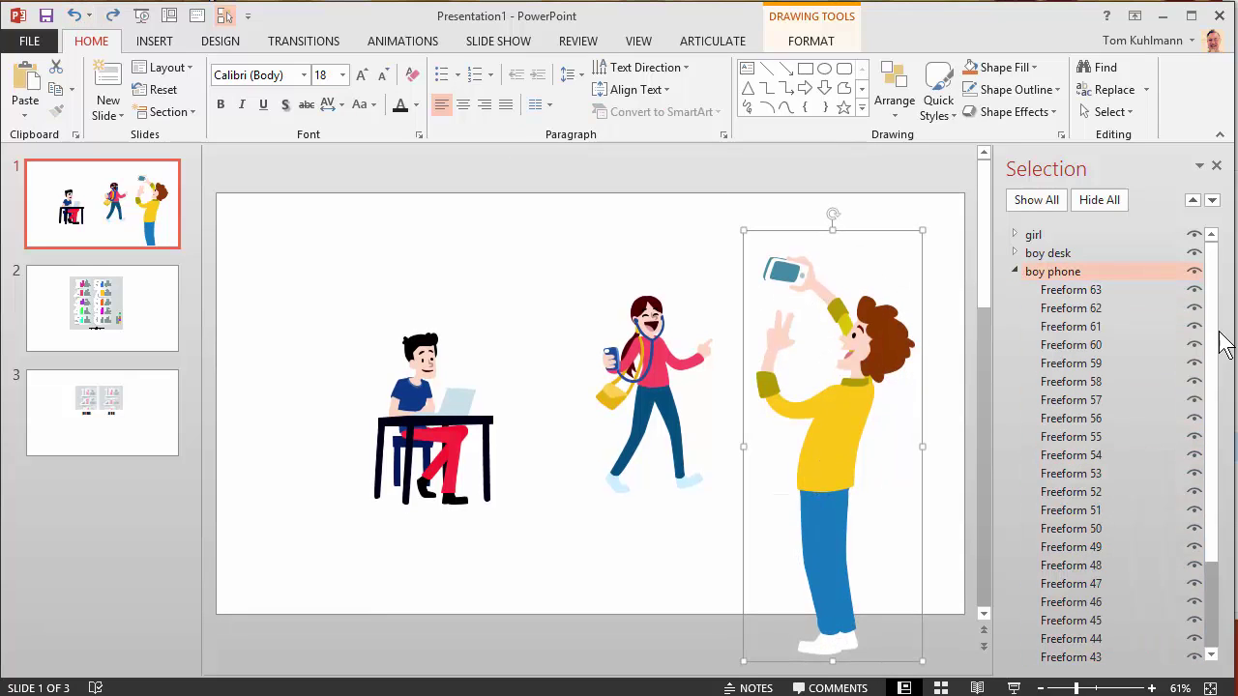
{"action": "scroll", "coordinate": [1218, 448], "scroll_direction": "down", "scroll_amount": 2}
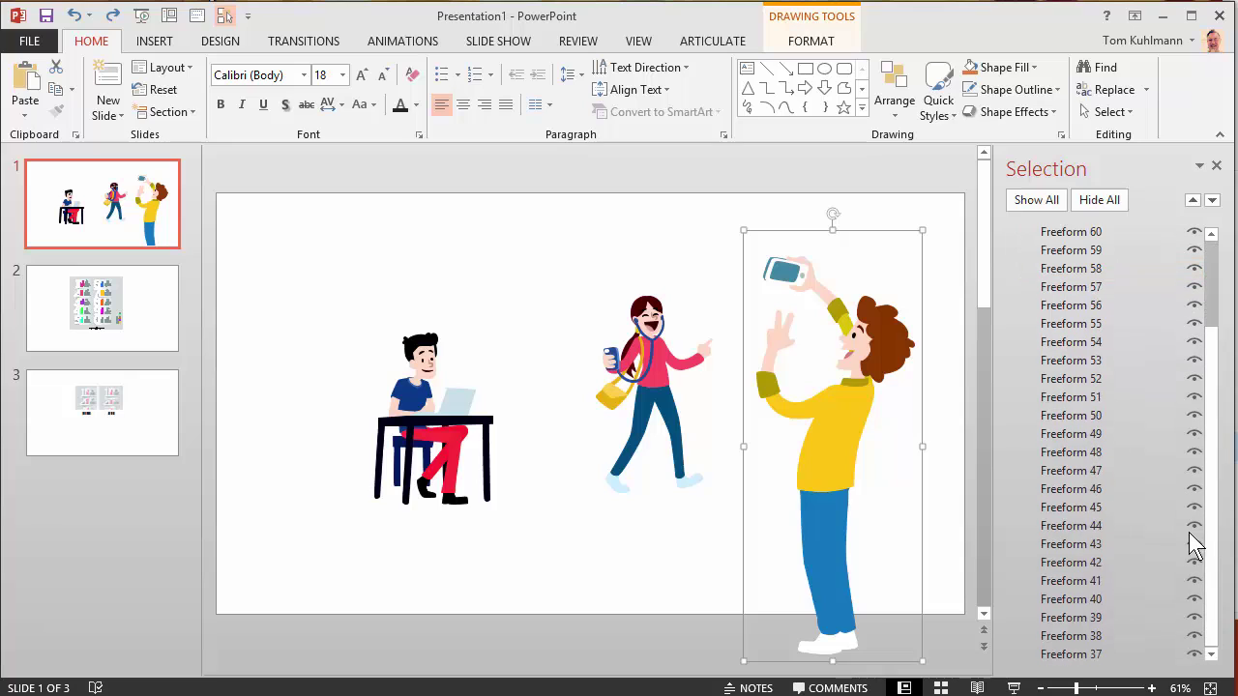
Recolor both of the phone boy's white shoes to orange
{"action": "left_click", "coordinate": [826, 645]}
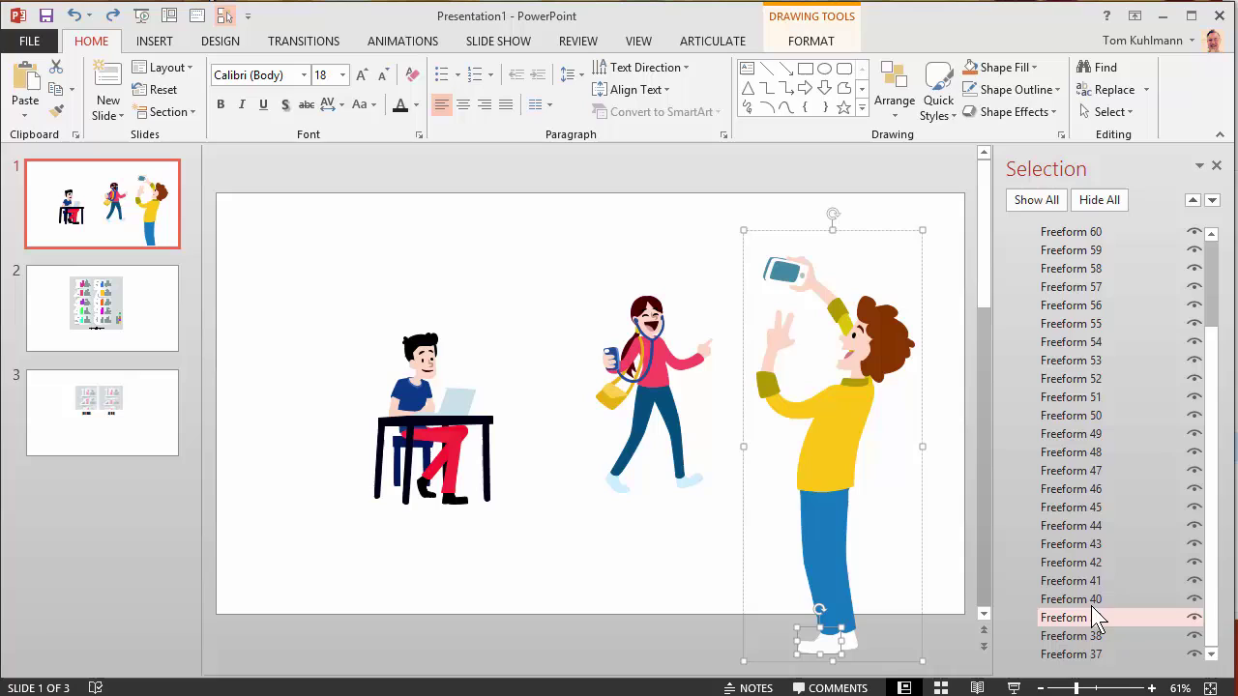
{"action": "left_click", "coordinate": [970, 68]}
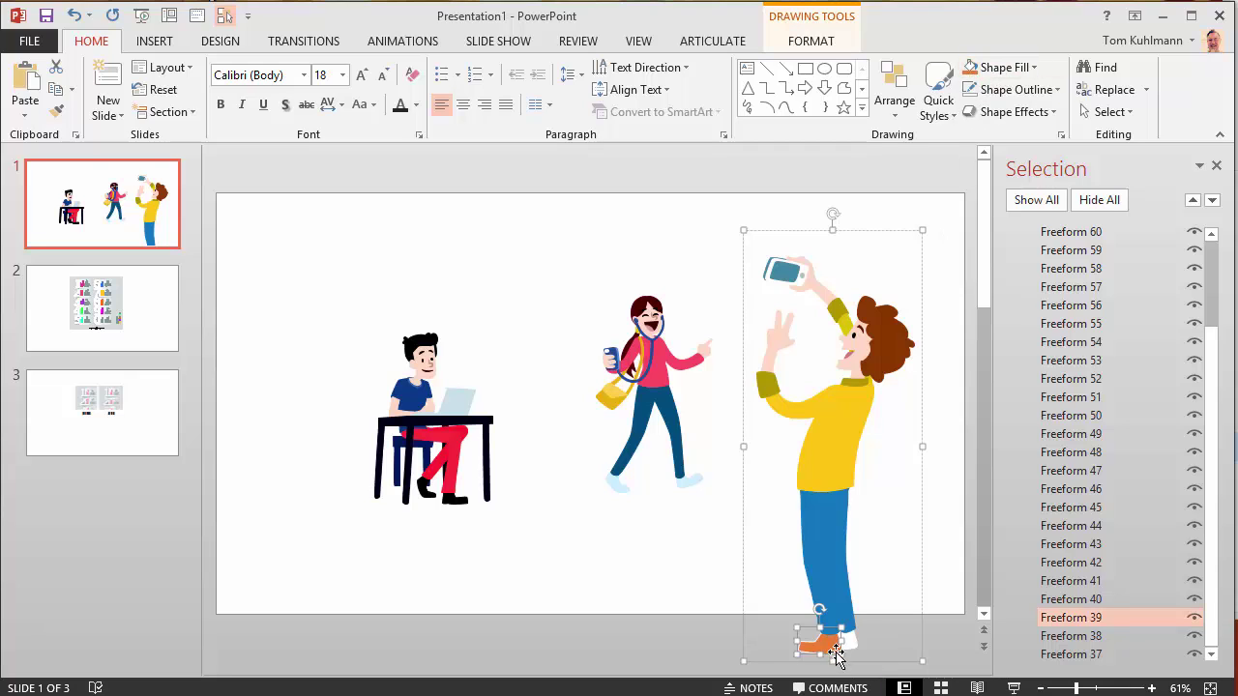
{"action": "left_click", "coordinate": [849, 645]}
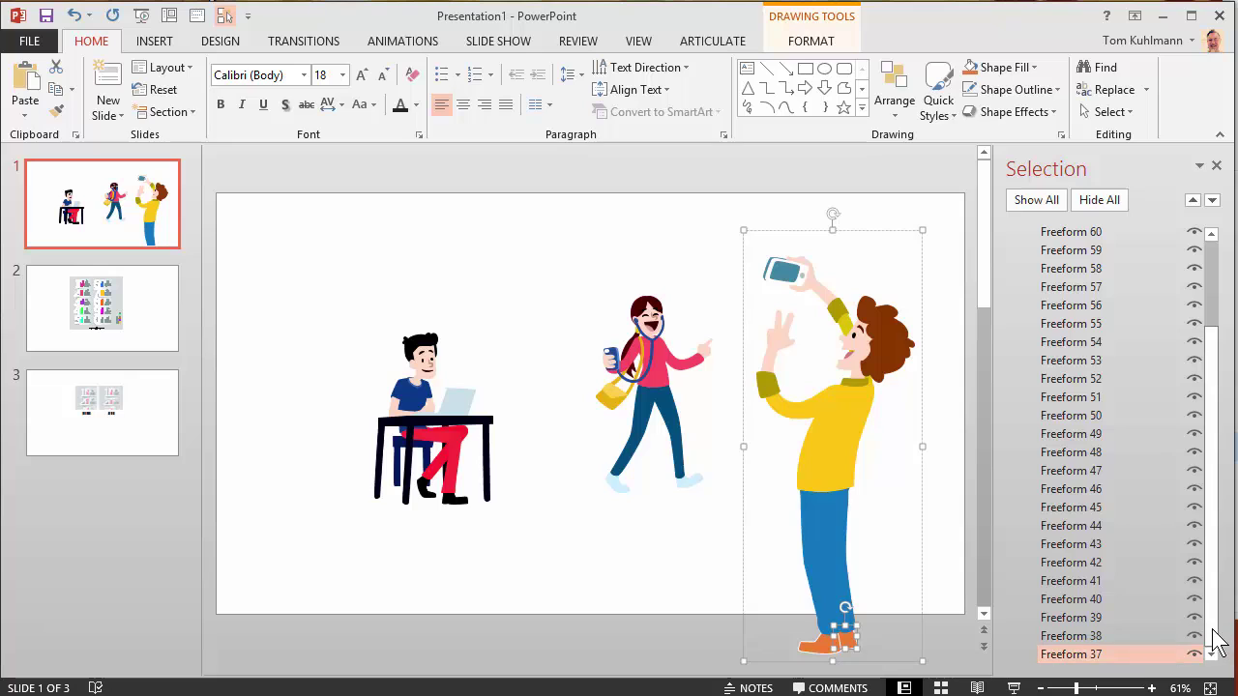
{"action": "left_click_drag", "start_coordinate": [1223, 622], "coordinate": [1229, 483]}
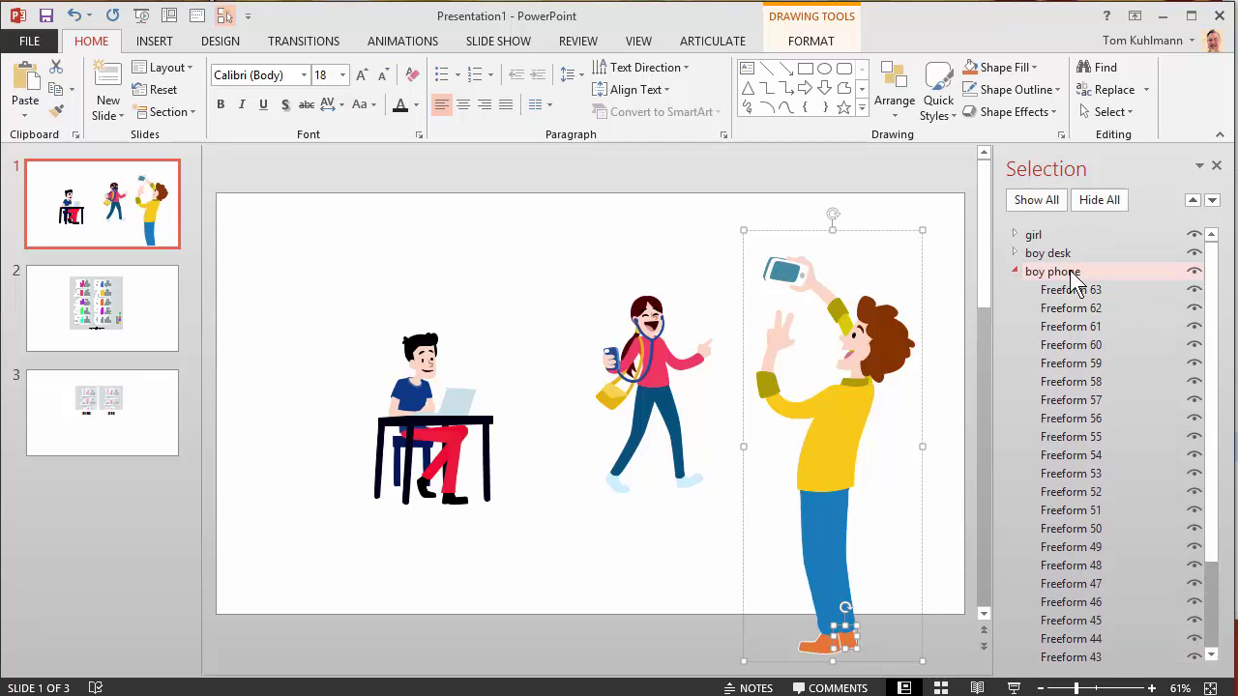
{"action": "left_click", "coordinate": [1015, 272]}
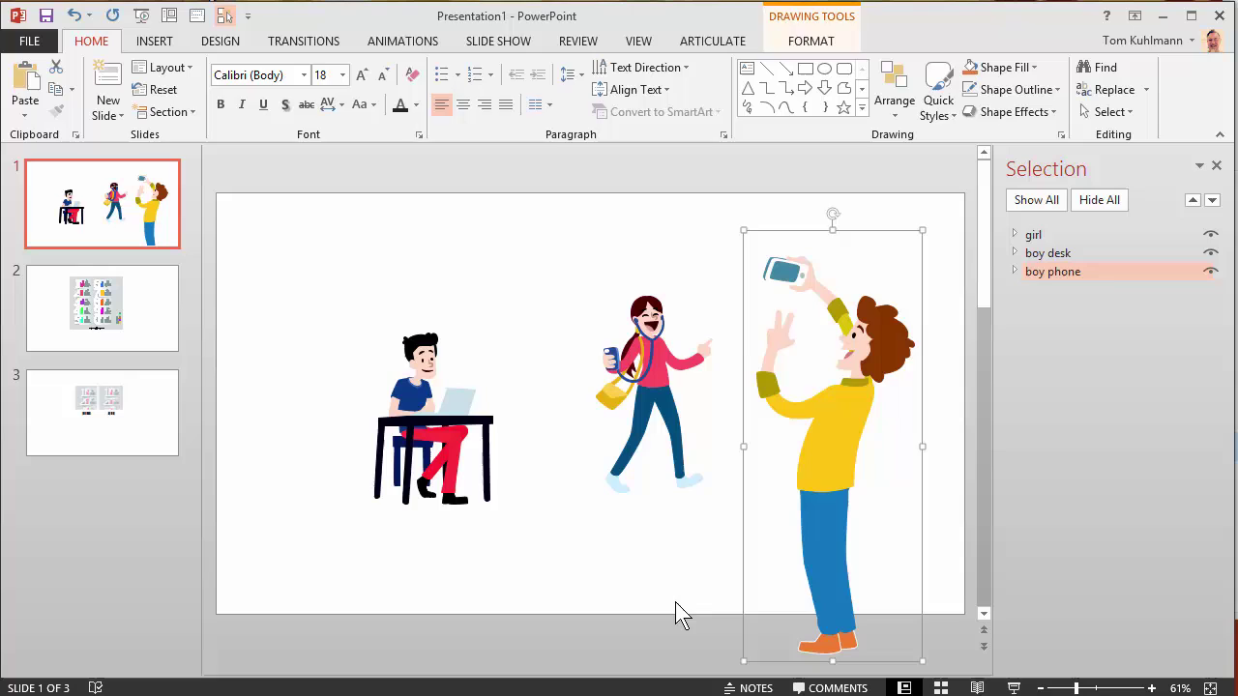
Shrink the boy phone character and move it toward the right
{"action": "left_click", "coordinate": [741, 607]}
{"action": "left_click", "coordinate": [839, 549]}
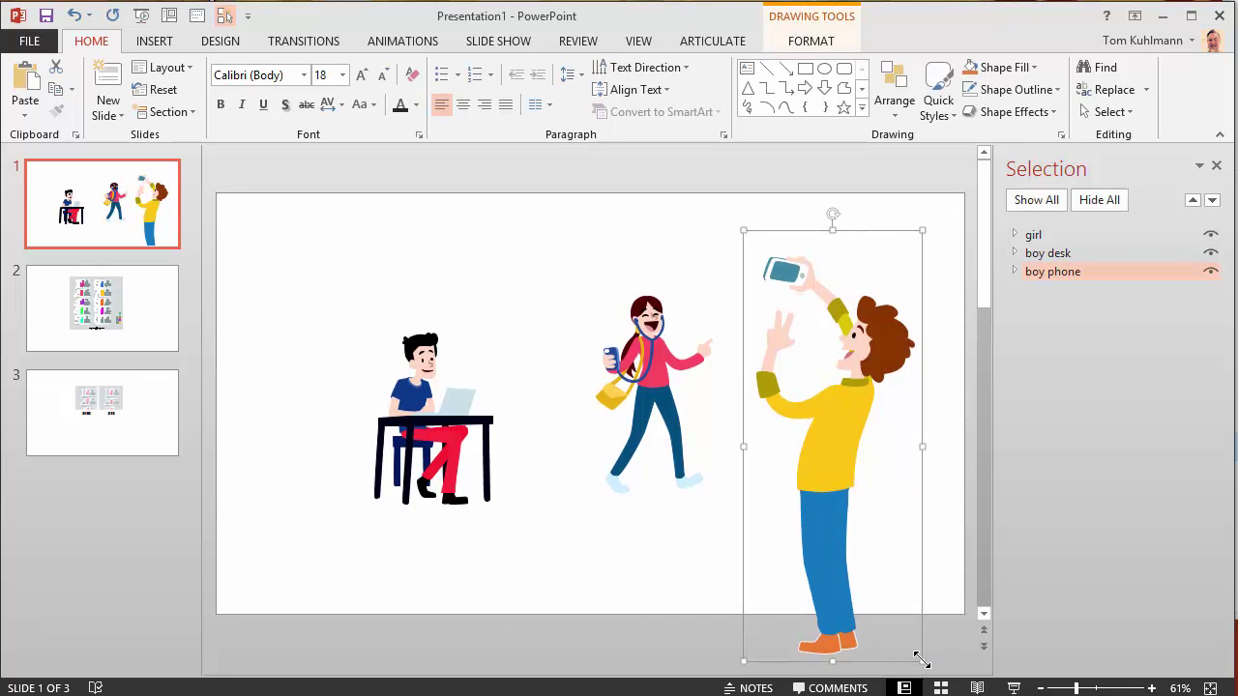
{"action": "left_click_drag", "start_coordinate": [921, 661], "coordinate": [874, 538]}
{"action": "left_click_drag", "start_coordinate": [822, 406], "coordinate": [858, 425]}
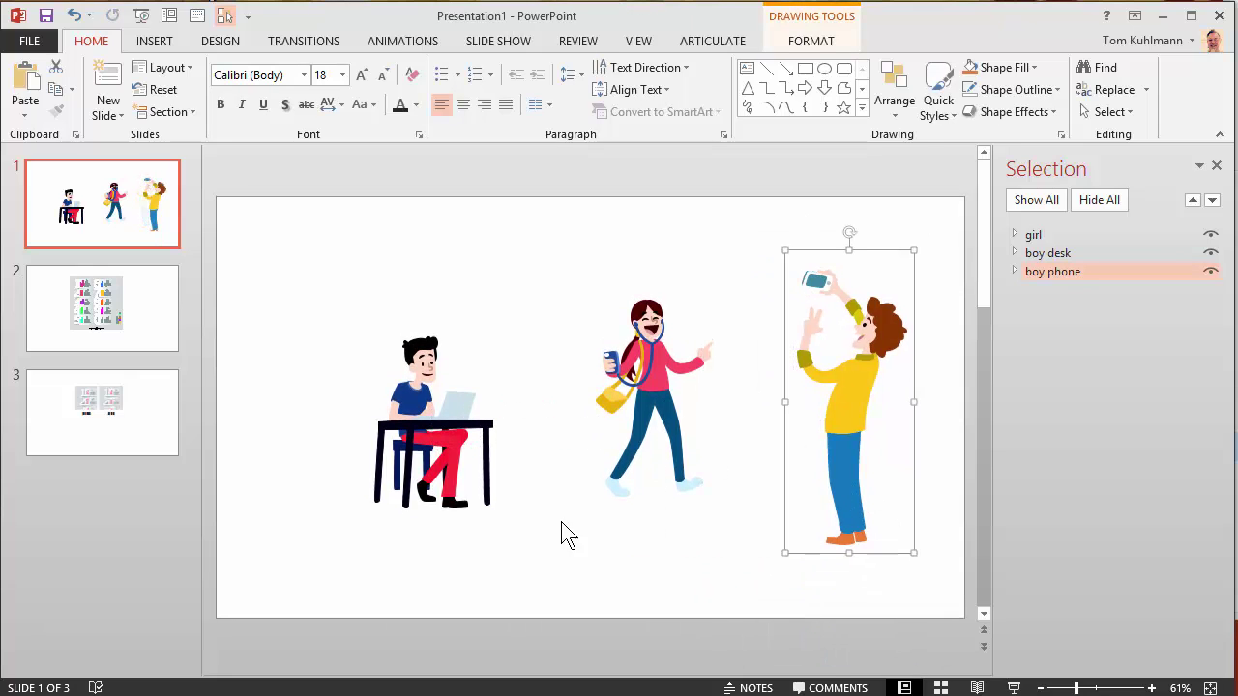
Move the boy-at-desk character to the upper left and enlarge it across the left side
{"action": "left_click", "coordinate": [431, 404]}
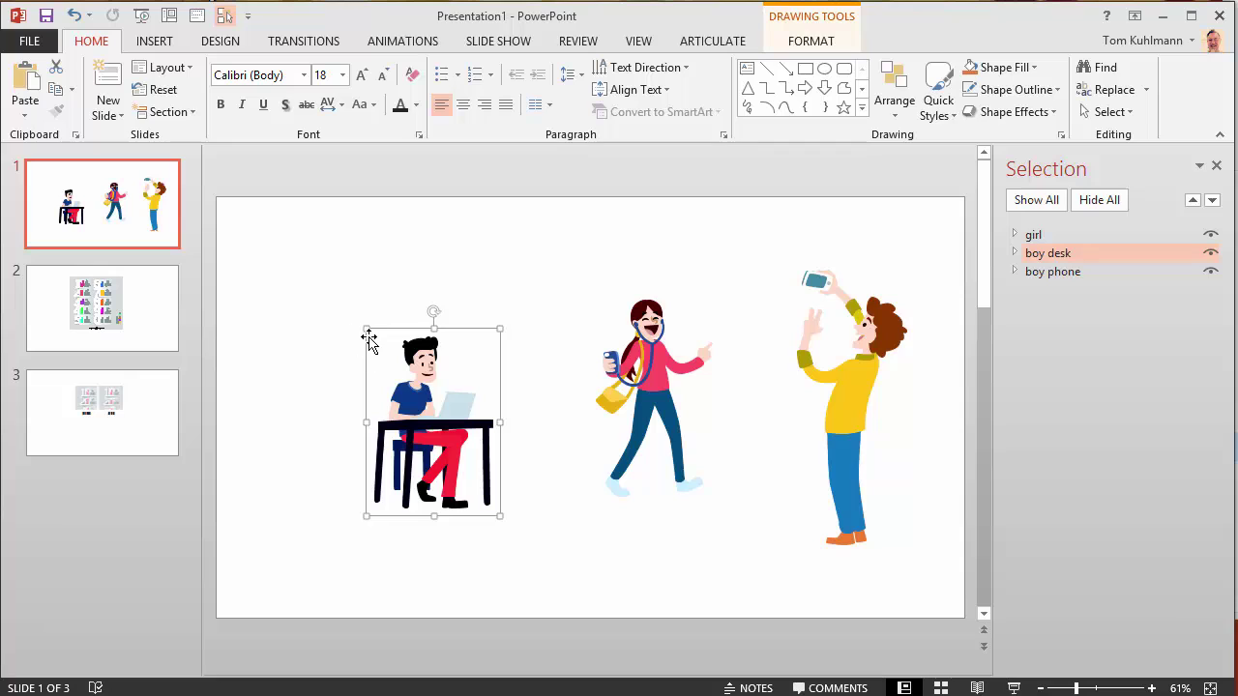
{"action": "left_click_drag", "start_coordinate": [436, 436], "coordinate": [421, 417]}
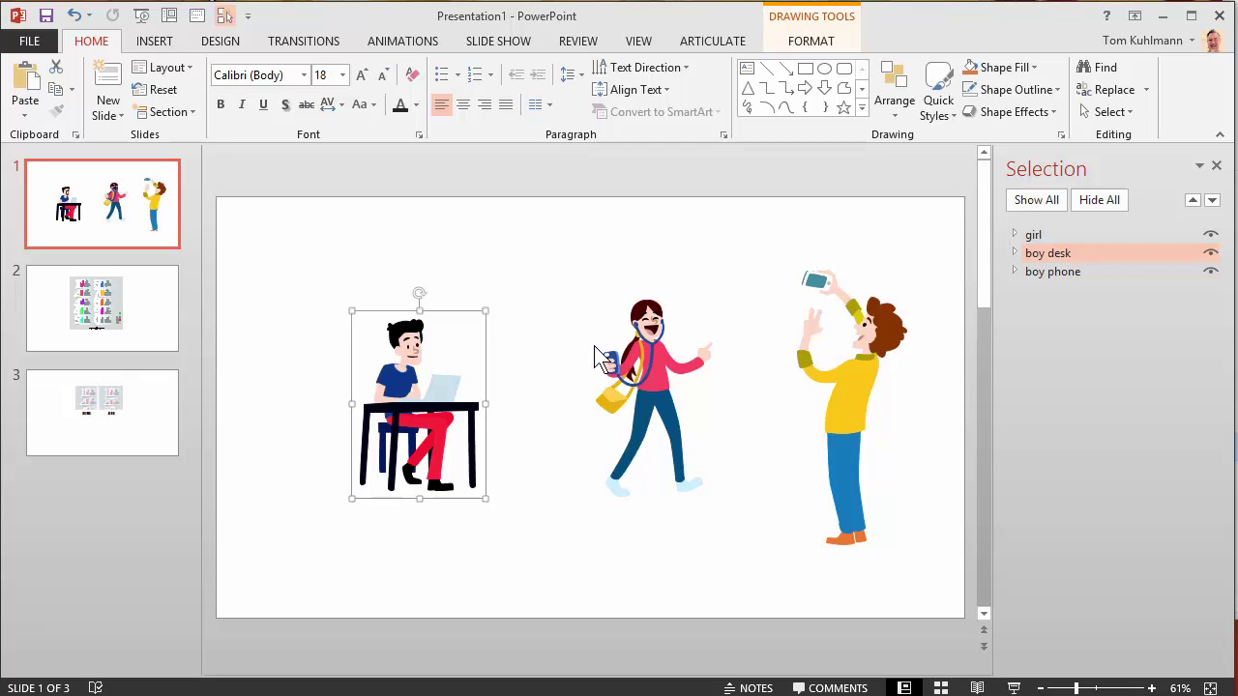
{"action": "left_click_drag", "start_coordinate": [410, 407], "coordinate": [314, 308]}
{"action": "left_click_drag", "start_coordinate": [389, 401], "coordinate": [538, 617]}
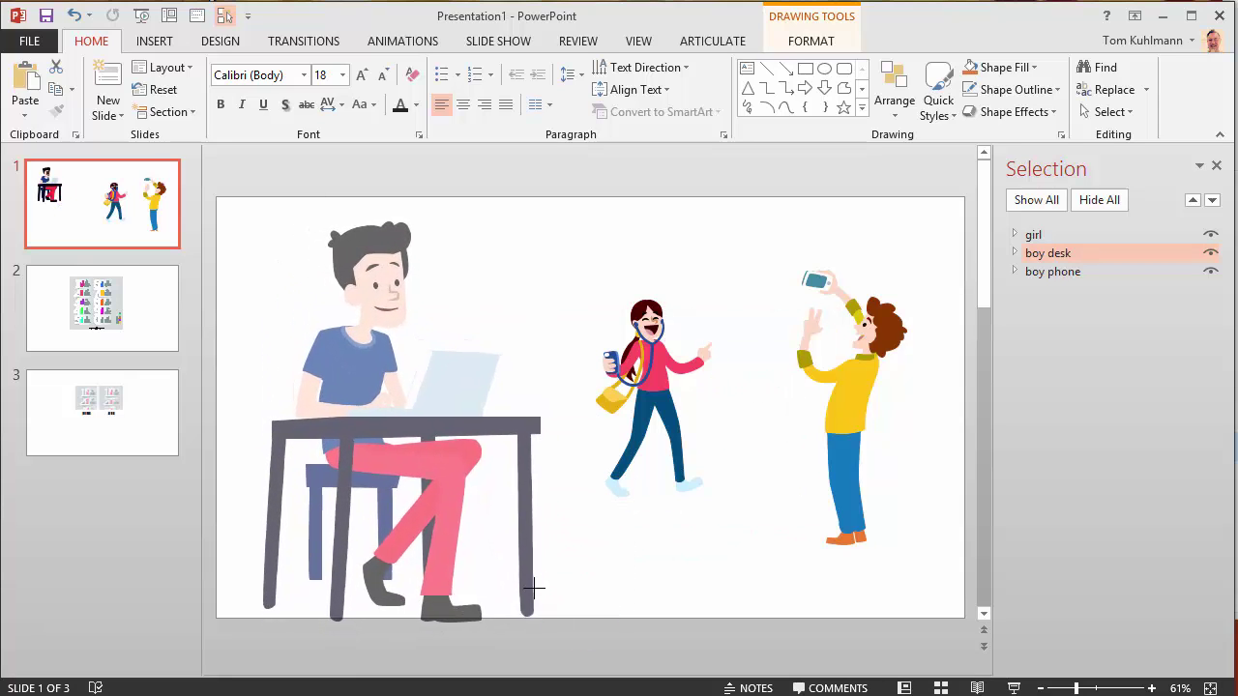
{"action": "right_click", "coordinate": [363, 356]}
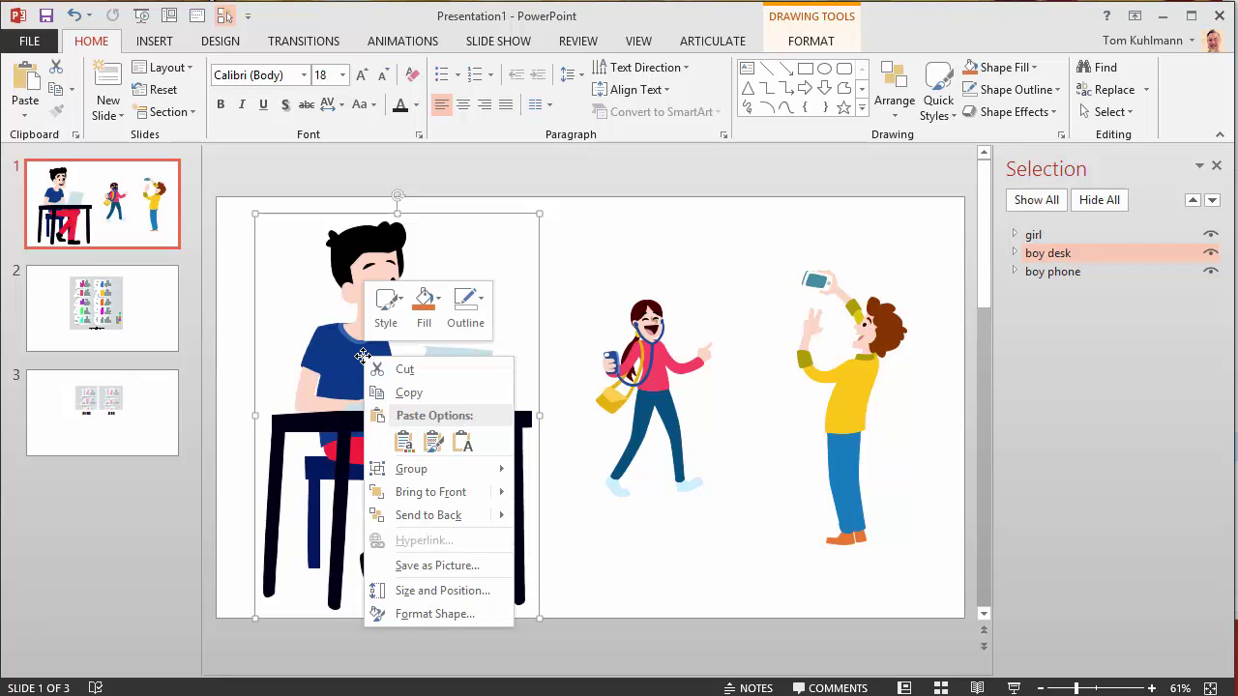
{"action": "left_click", "coordinate": [457, 567]}
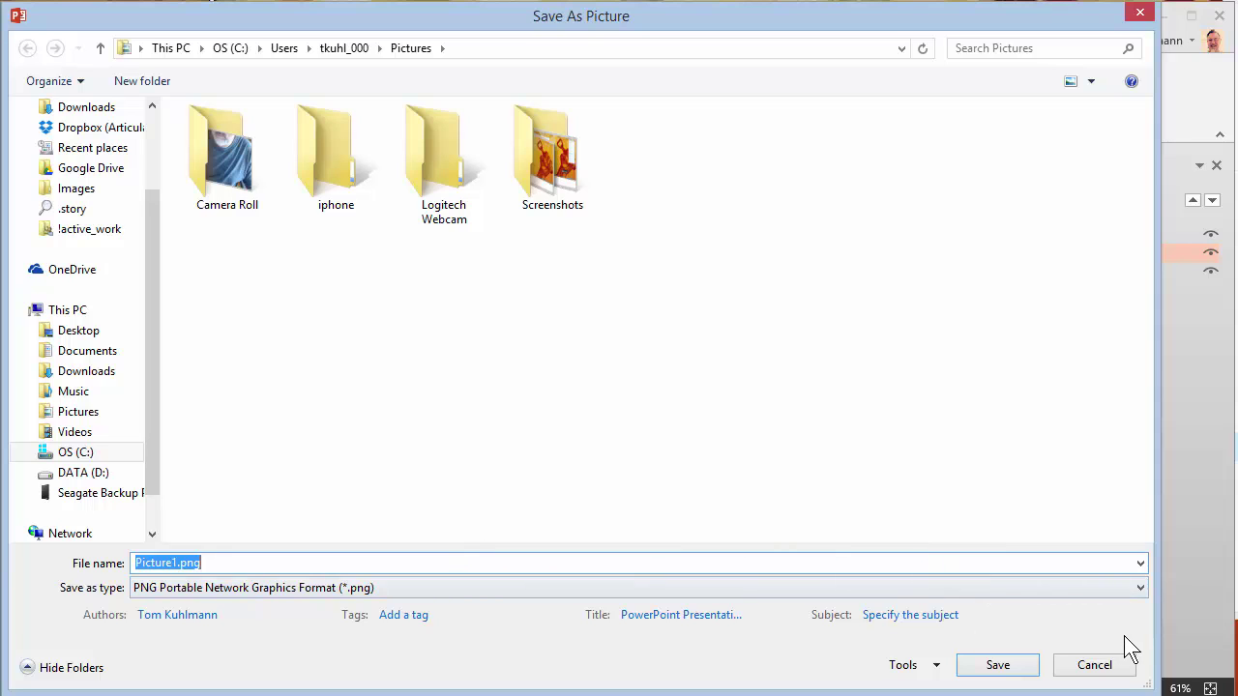
{"action": "left_click", "coordinate": [1141, 587]}
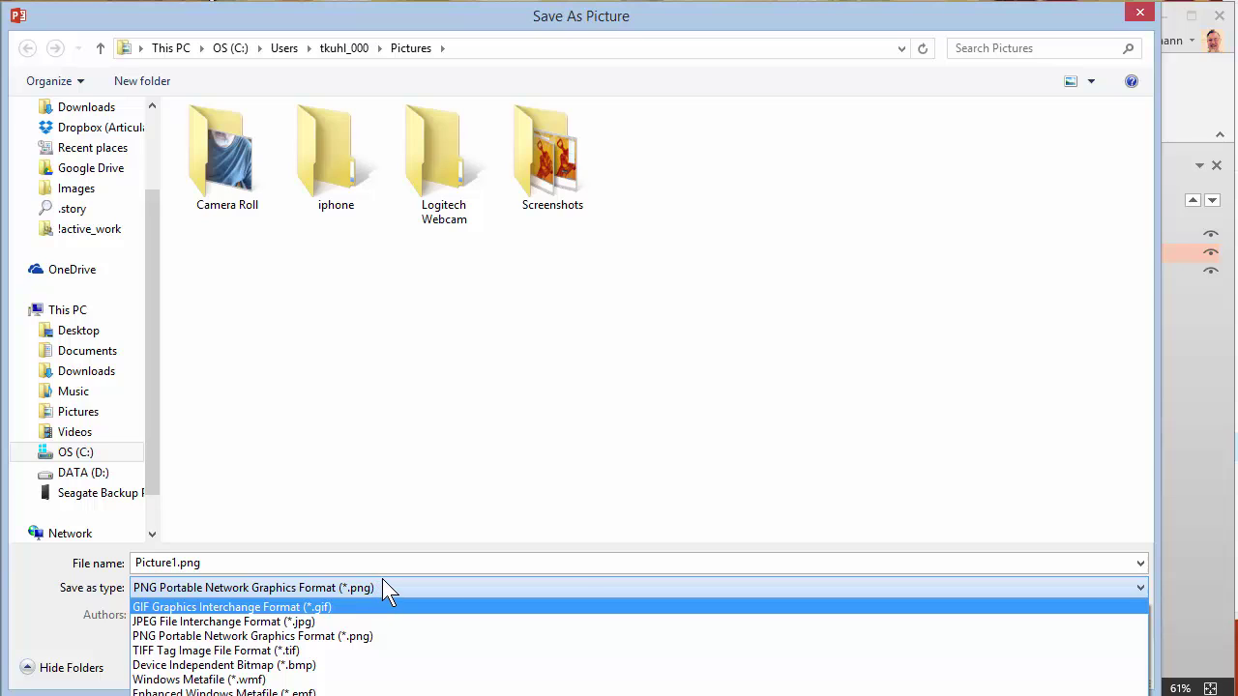
{"action": "left_click", "coordinate": [1137, 16]}
{"action": "left_click", "coordinate": [1137, 14]}
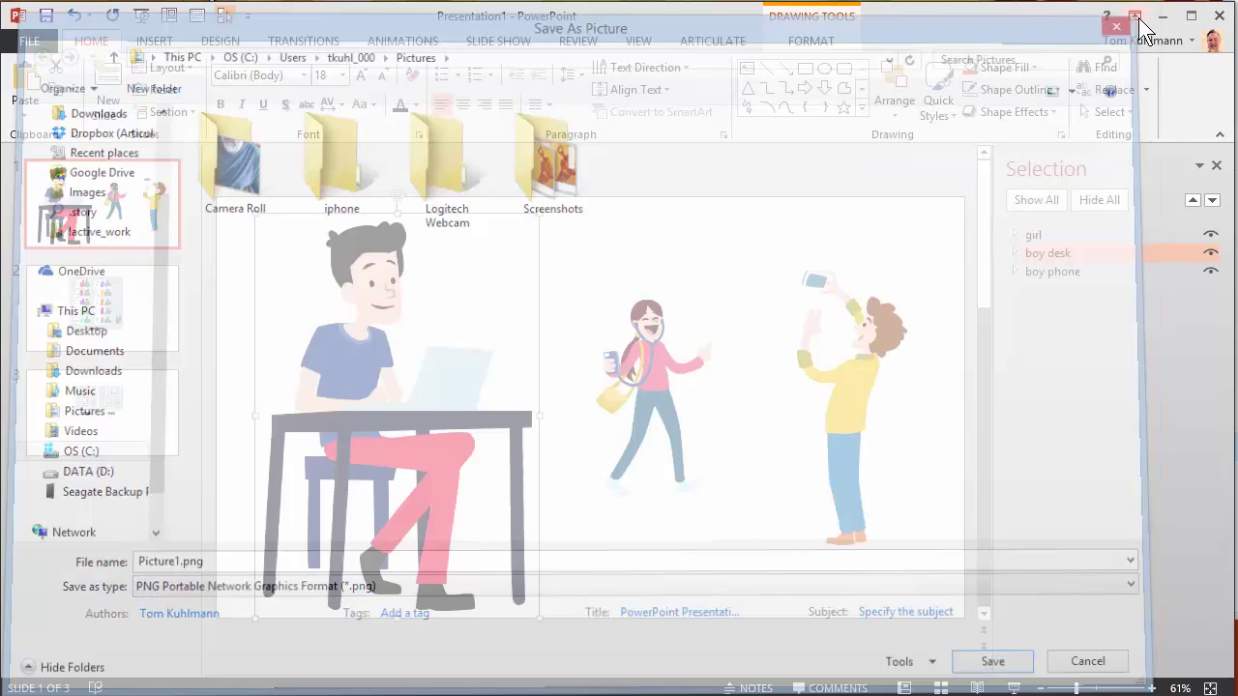
{"action": "left_click", "coordinate": [677, 543]}
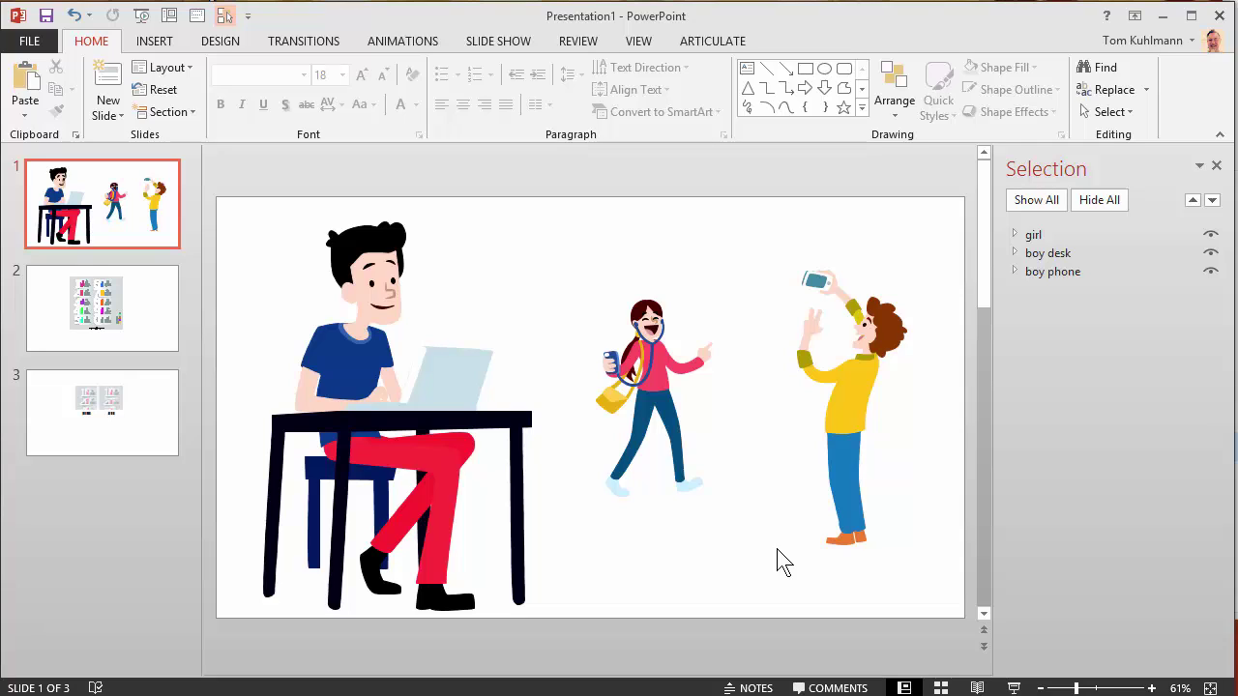
On slide 2, enlarge the infographic at the upper left and Ctrl-drag a copy to its right
{"action": "left_click", "coordinate": [124, 329]}
{"action": "left_click", "coordinate": [559, 375]}
{"action": "left_click_drag", "start_coordinate": [559, 376], "coordinate": [412, 355]}
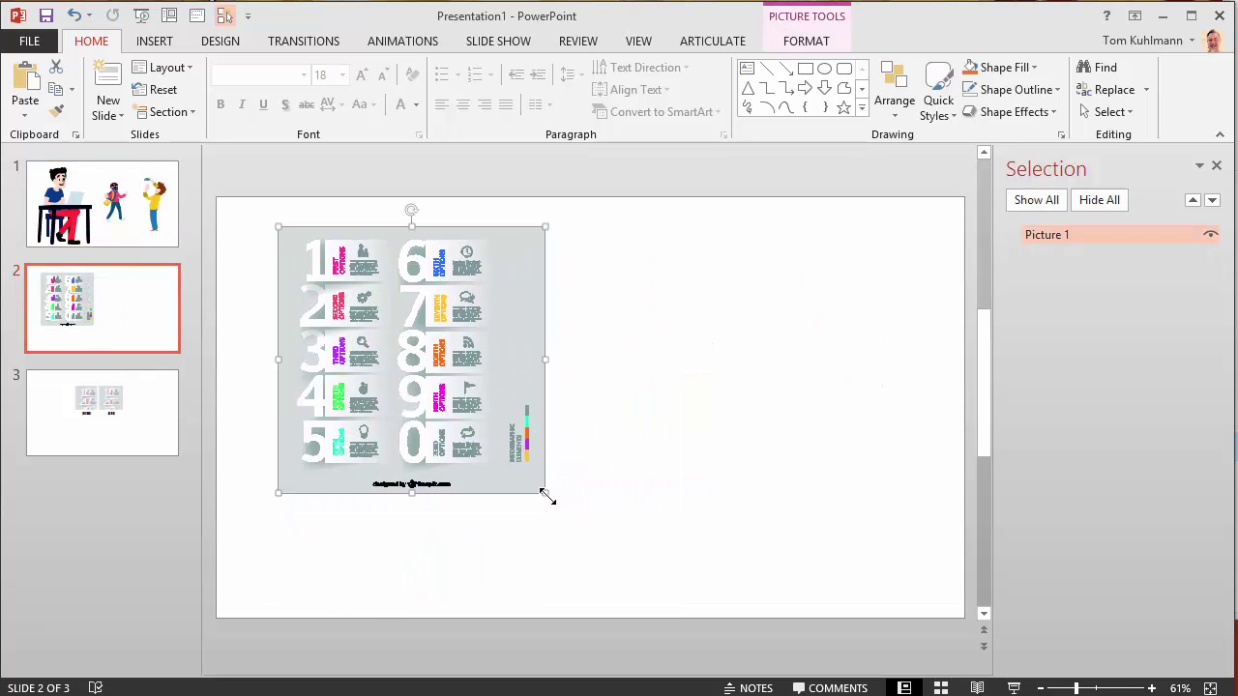
{"action": "left_click_drag", "start_coordinate": [546, 494], "coordinate": [642, 590]}
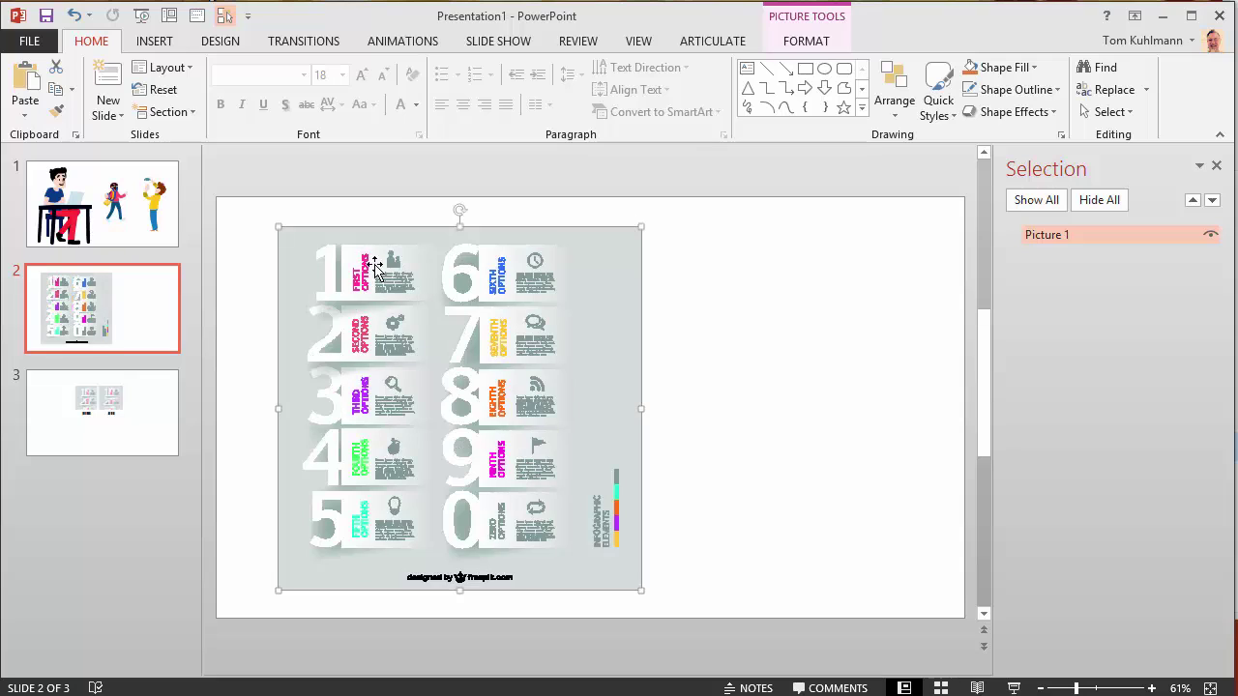
{"action": "left_click_drag", "start_coordinate": [425, 287], "coordinate": [404, 279]}
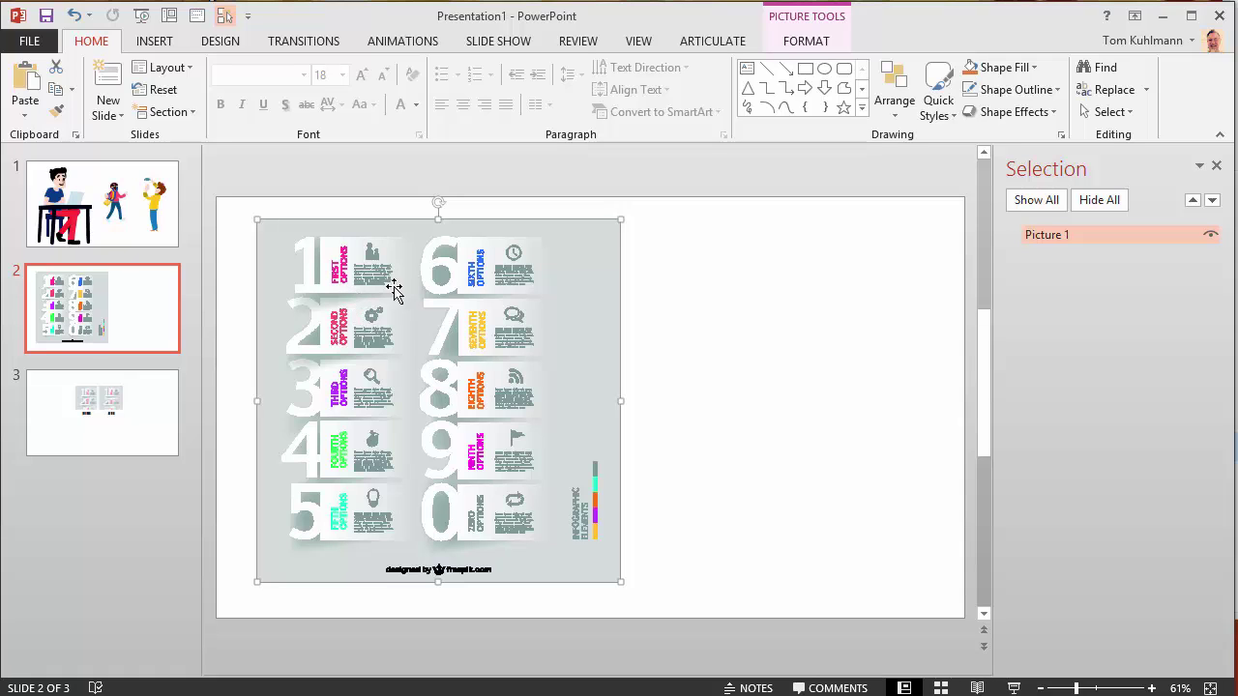
{"action": "left_click_drag", "start_coordinate": [366, 290], "coordinate": [715, 311]}
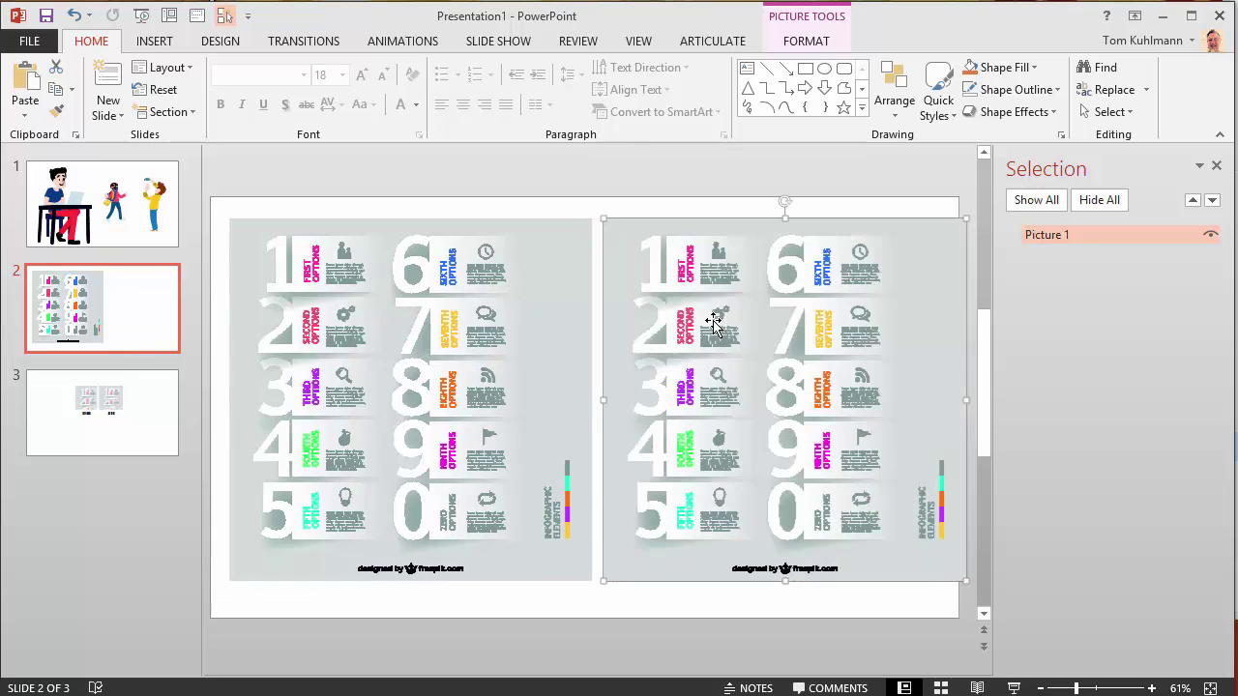
Ungroup the copied infographic, accept conversion to a drawing object, then ungroup its freeform shapes
{"action": "right_click", "coordinate": [704, 291]}
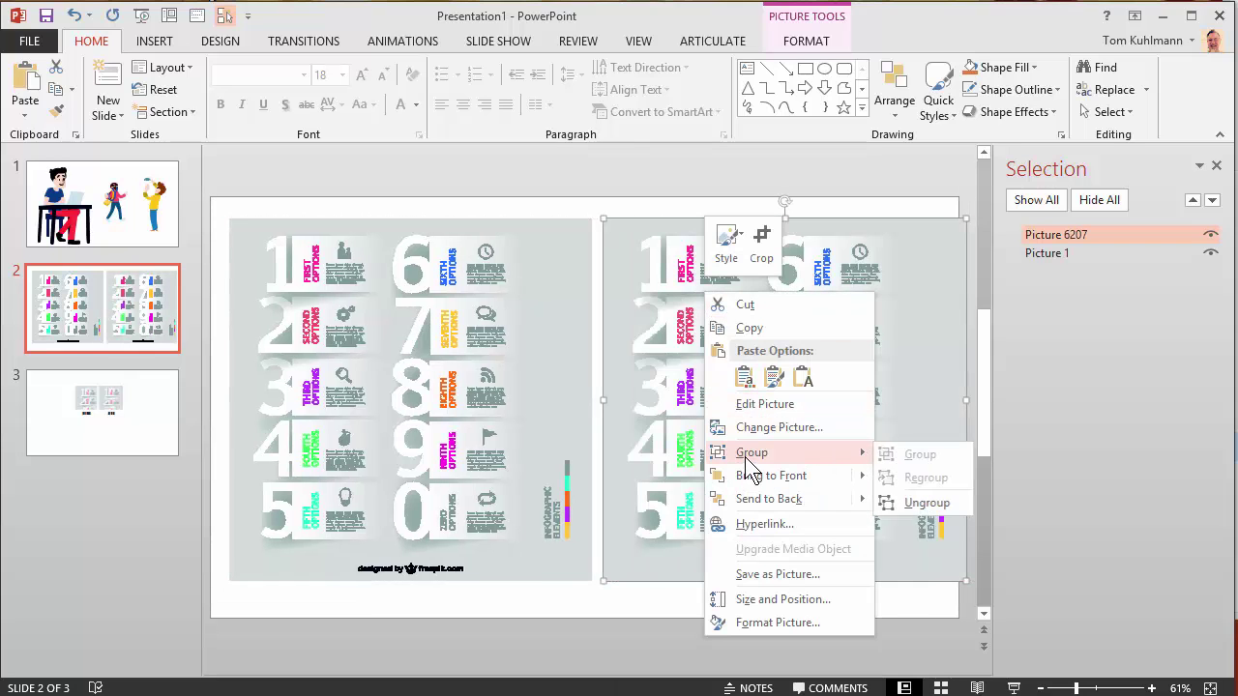
{"action": "left_click", "coordinate": [909, 476]}
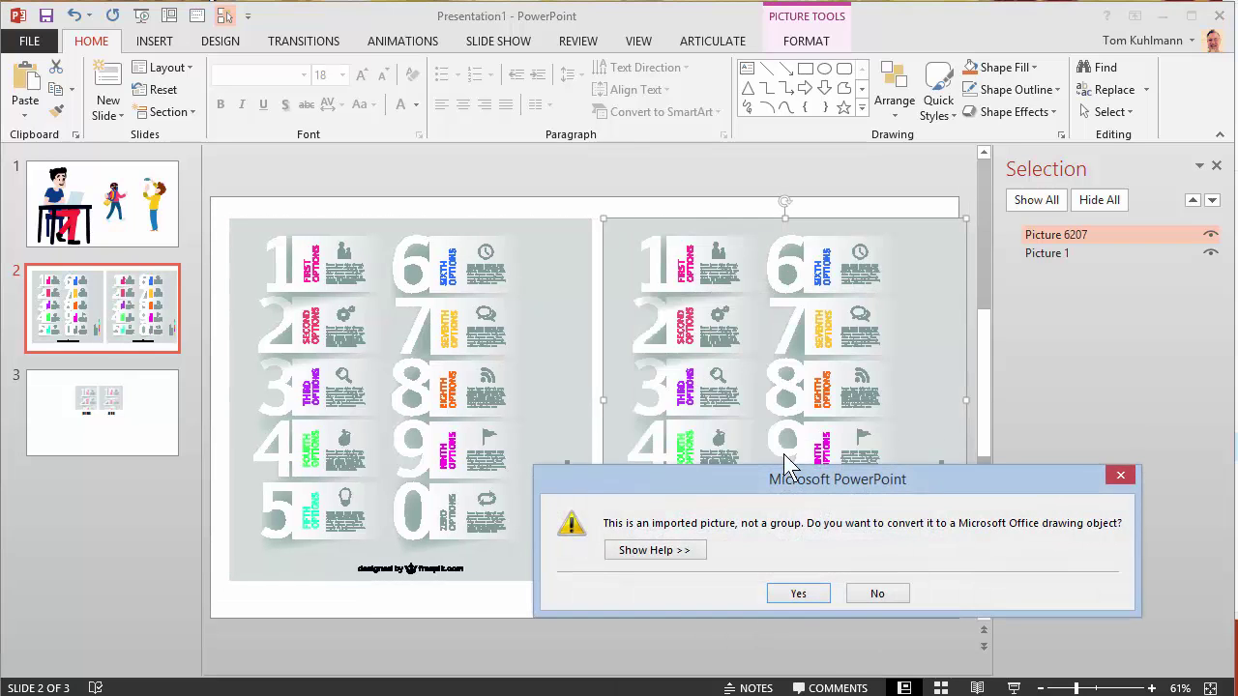
{"action": "left_click", "coordinate": [804, 593]}
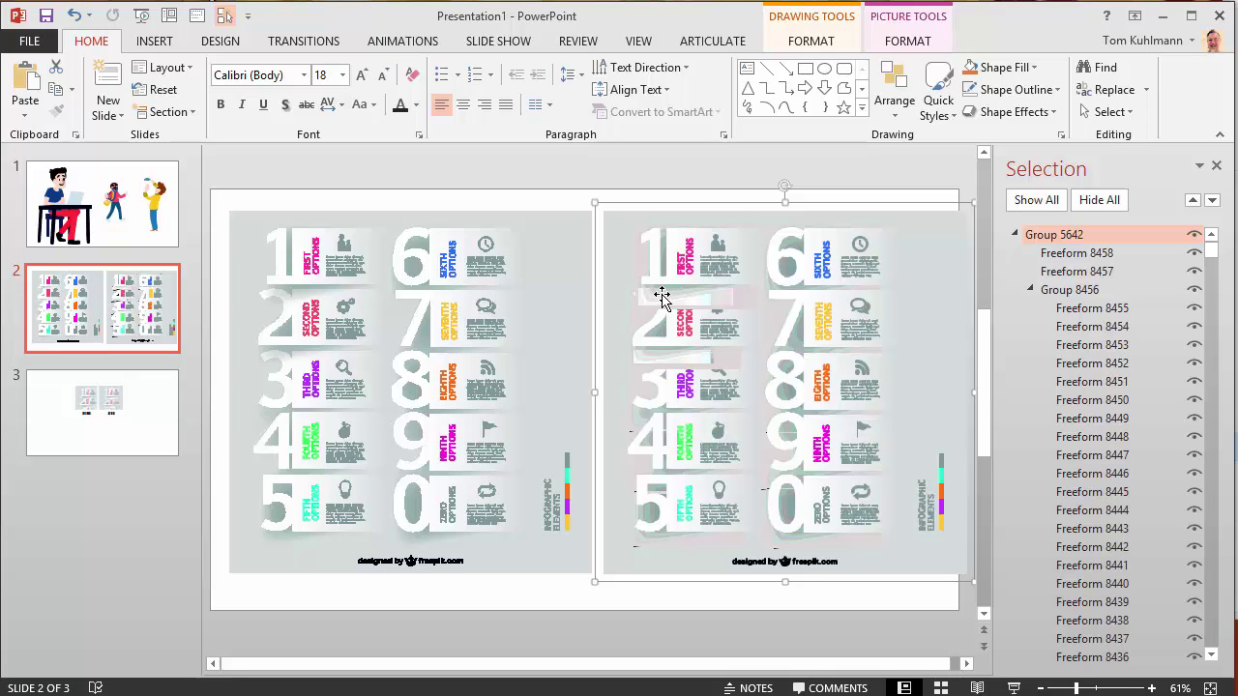
{"action": "key", "text": "ctrl+a"}
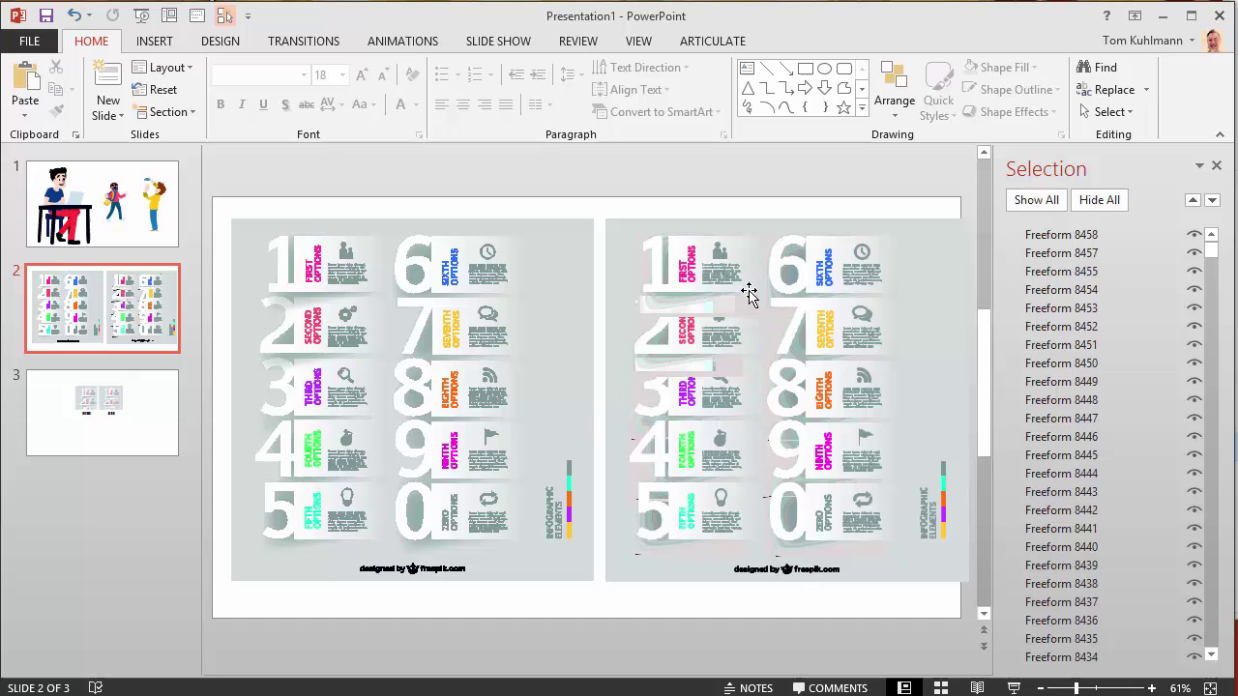
Expand the girl group's parts on slide 1, then return to slide 2
{"action": "left_click", "coordinate": [126, 238]}
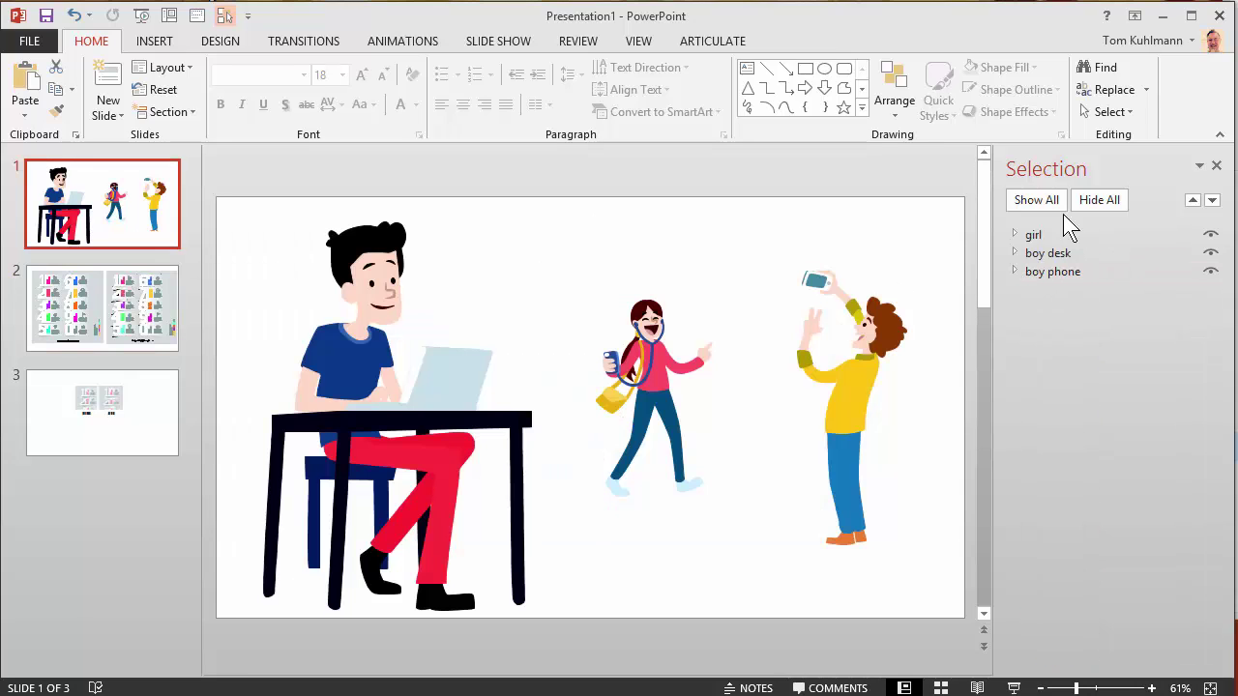
{"action": "left_click", "coordinate": [1015, 234]}
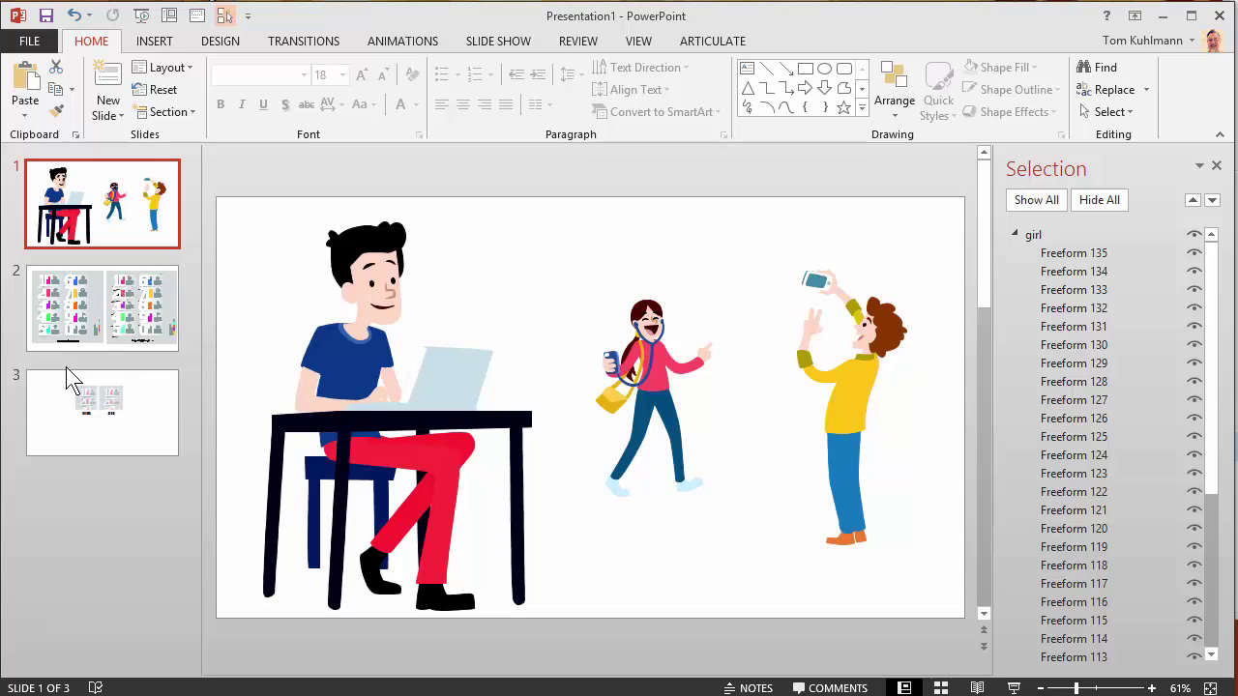
{"action": "left_click", "coordinate": [109, 333]}
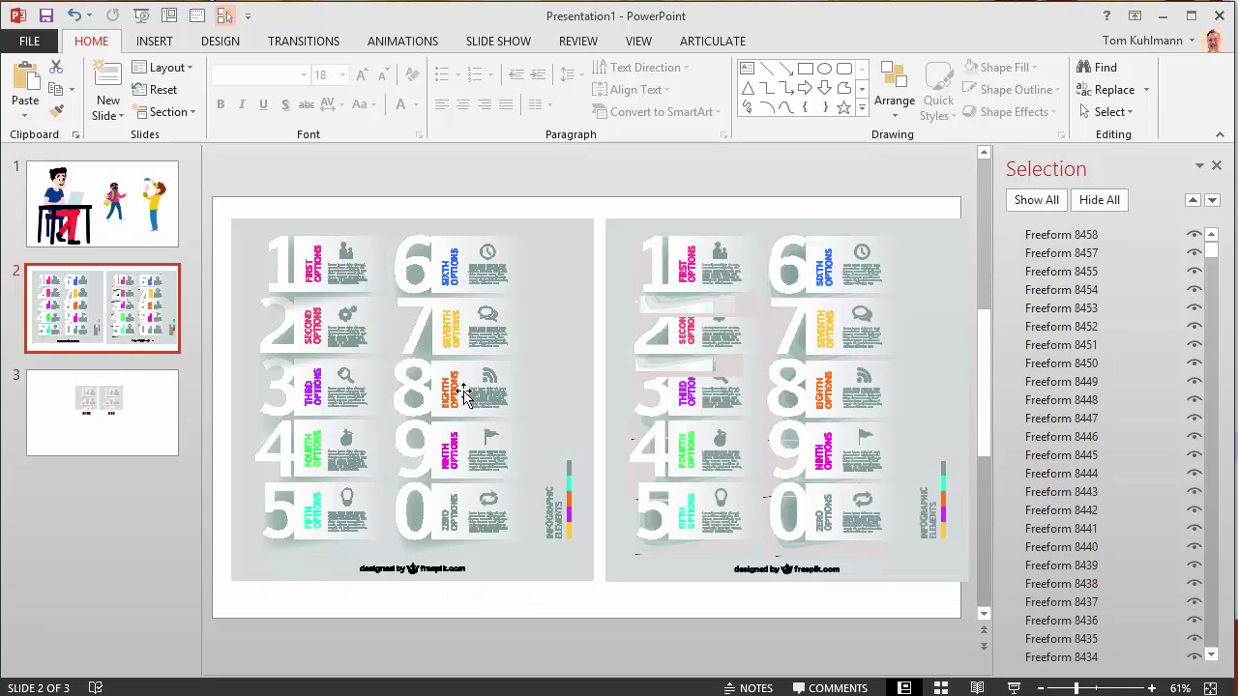